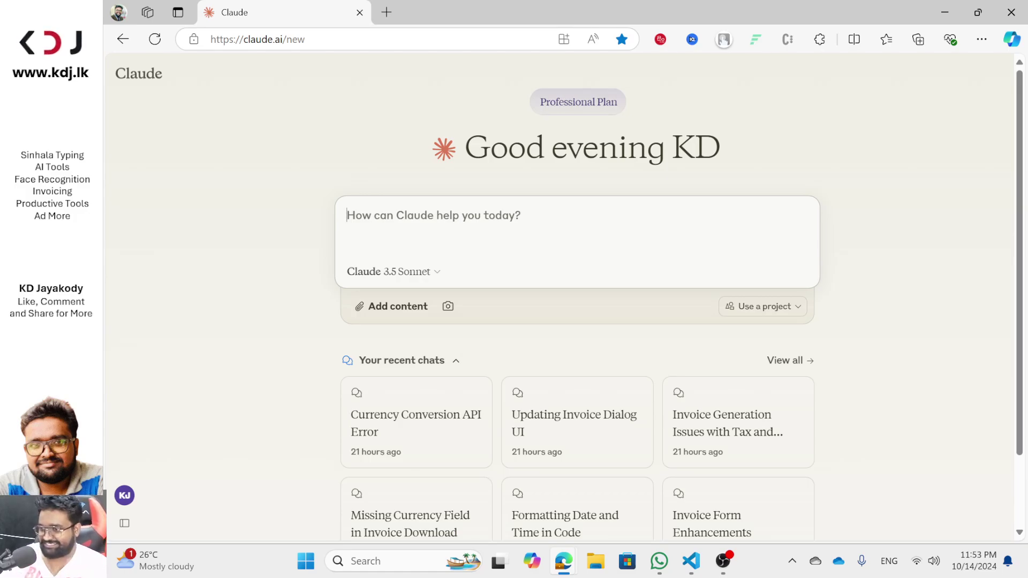
click(661, 39)
key(ctrl+a)
key(BackSpace)
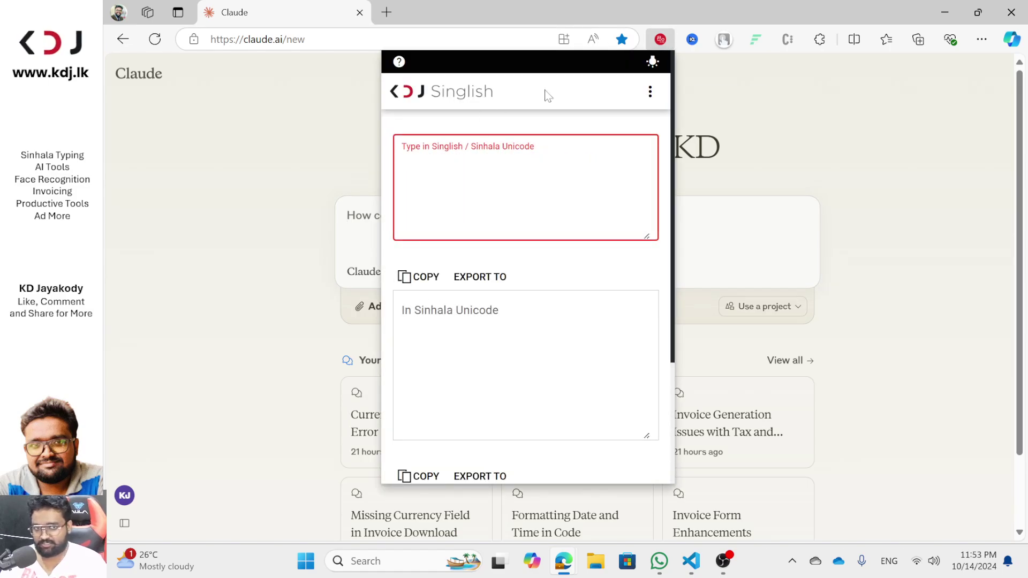
click(671, 39)
Step: Search the web for "kdj singlish" in a new browser tab
click(388, 11)
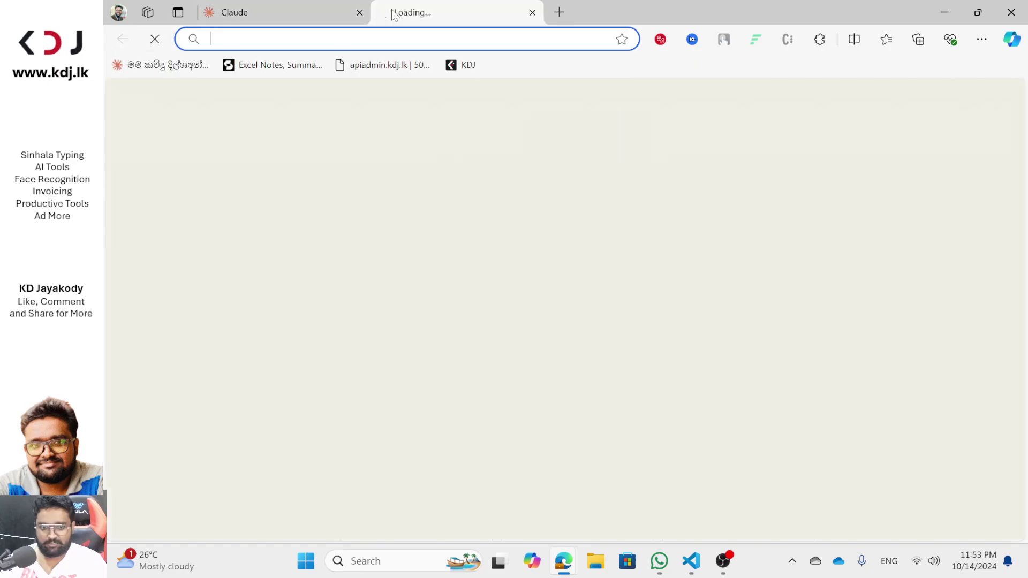
text(kj)
key(BackSpace)
text(dj singlish)
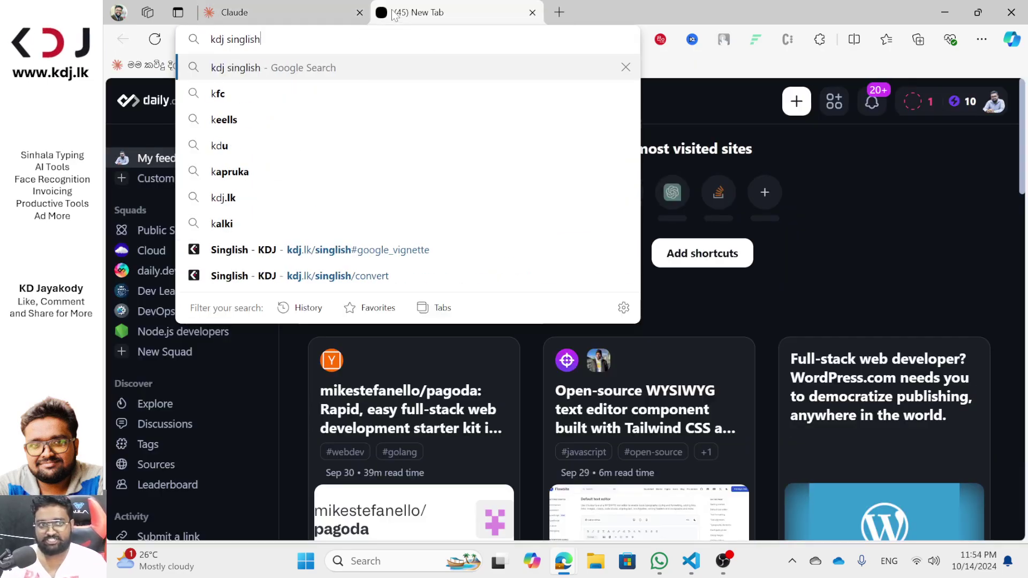
key(Return)
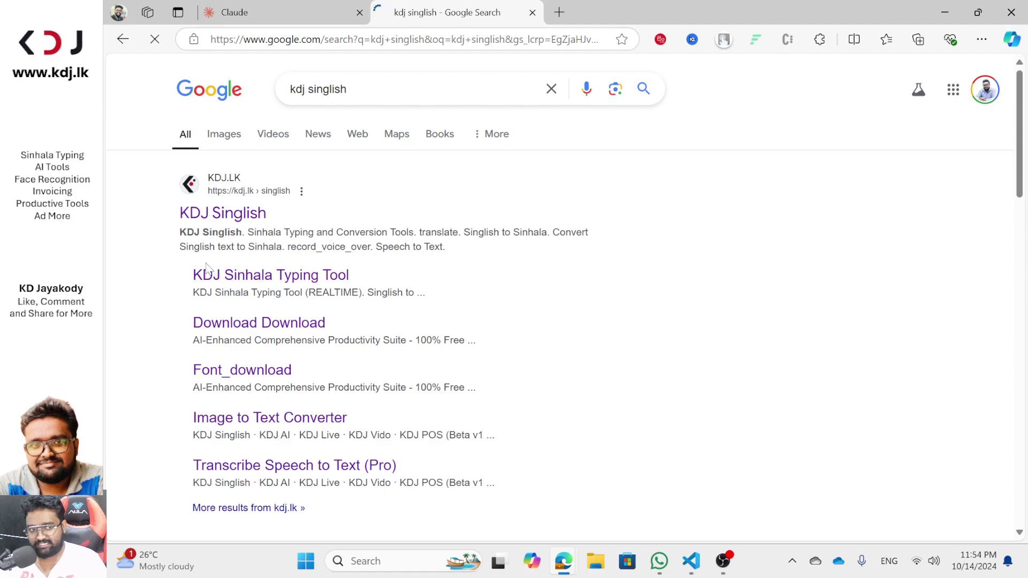
Step: Open the Singlish to Sinhala converter on the KDJ Singlish site, dismissing the advertisement, and look over the typing tool page
click(251, 214)
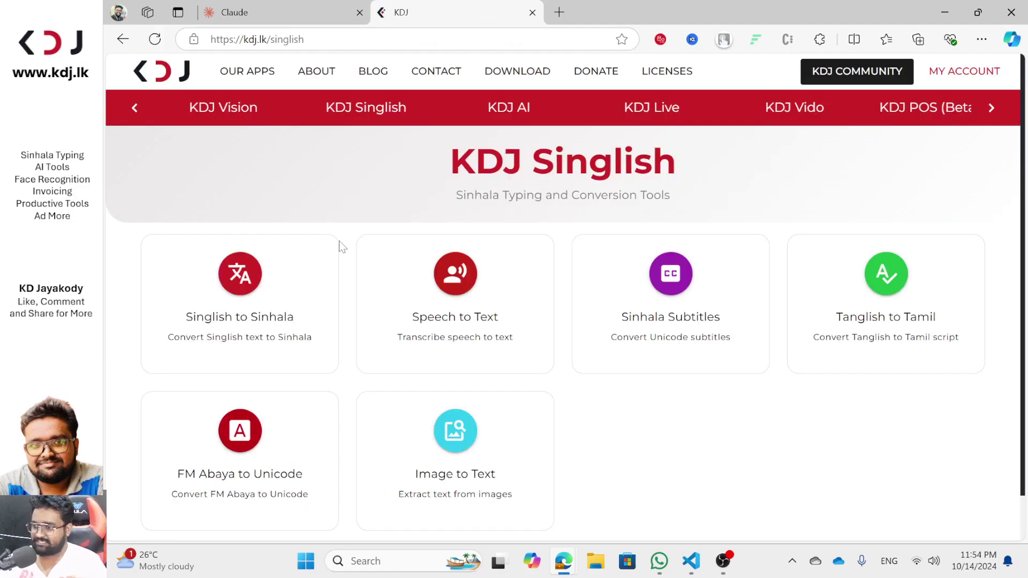
click(249, 306)
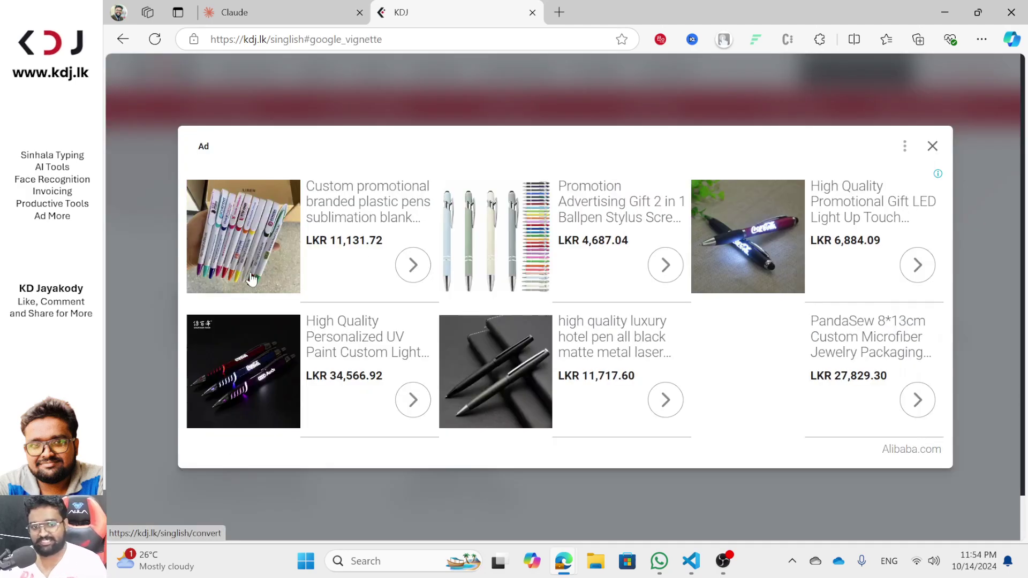
click(933, 146)
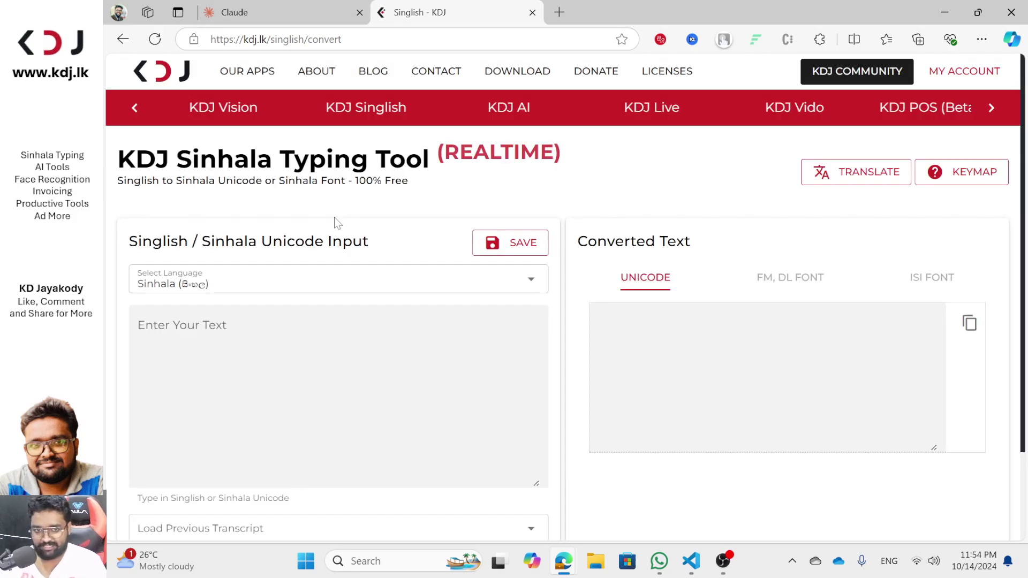
scroll(334, 216, down, 3)
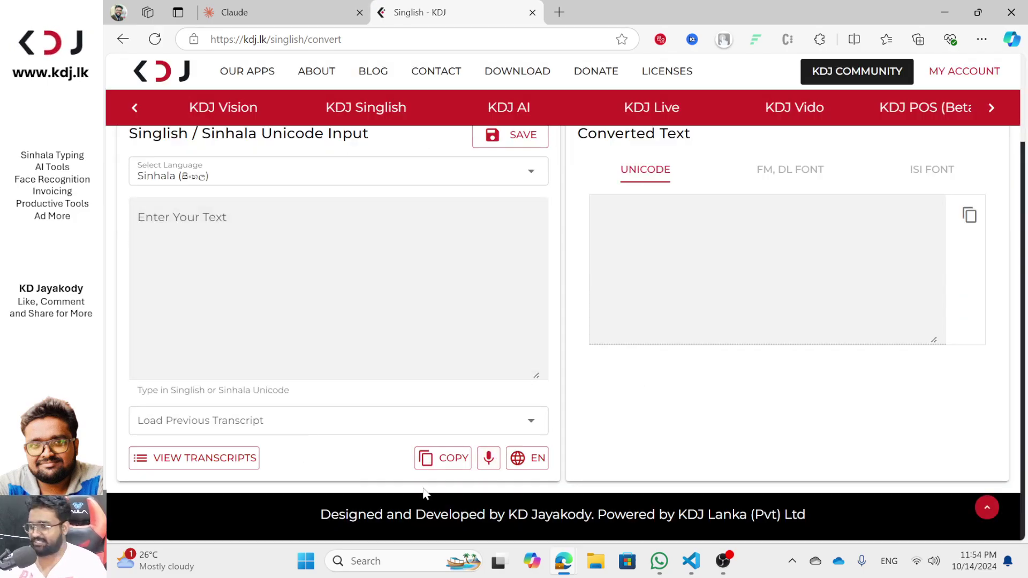
scroll(423, 496, up, 3)
click(337, 396)
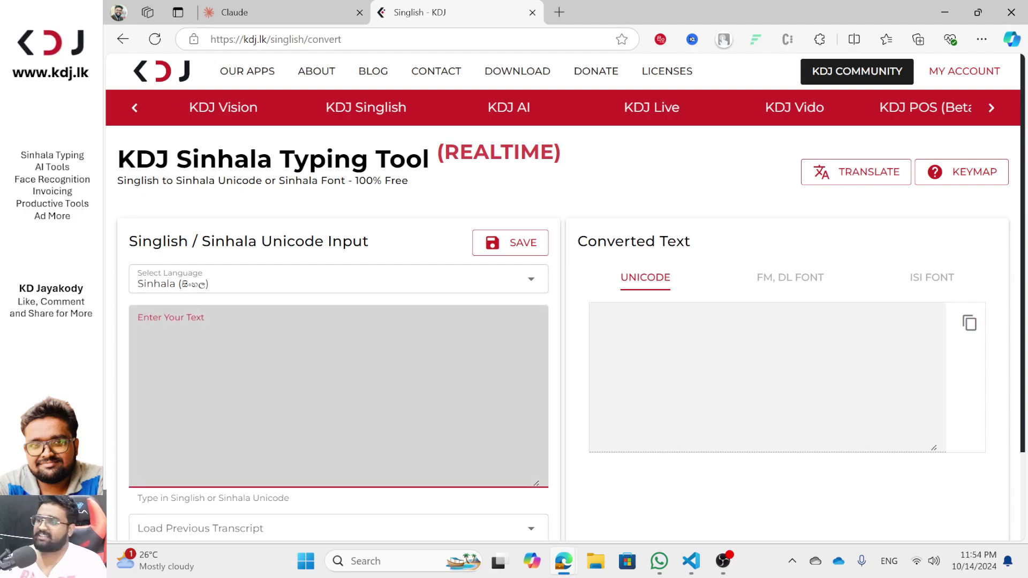
text(mata oone oya)
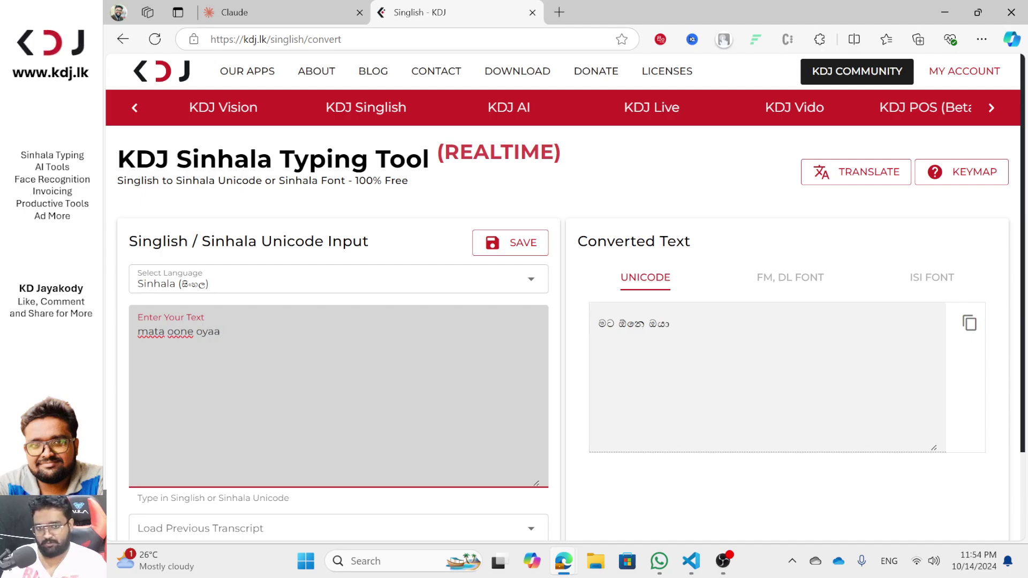
text(a)
Step: Replace the Singlish input text with "oyaa mata kathaawak liyala dhenna, lamayi dhennek paara dhigee"
key(ctrl+a)
text(oyaa mata kathaawak liyal)
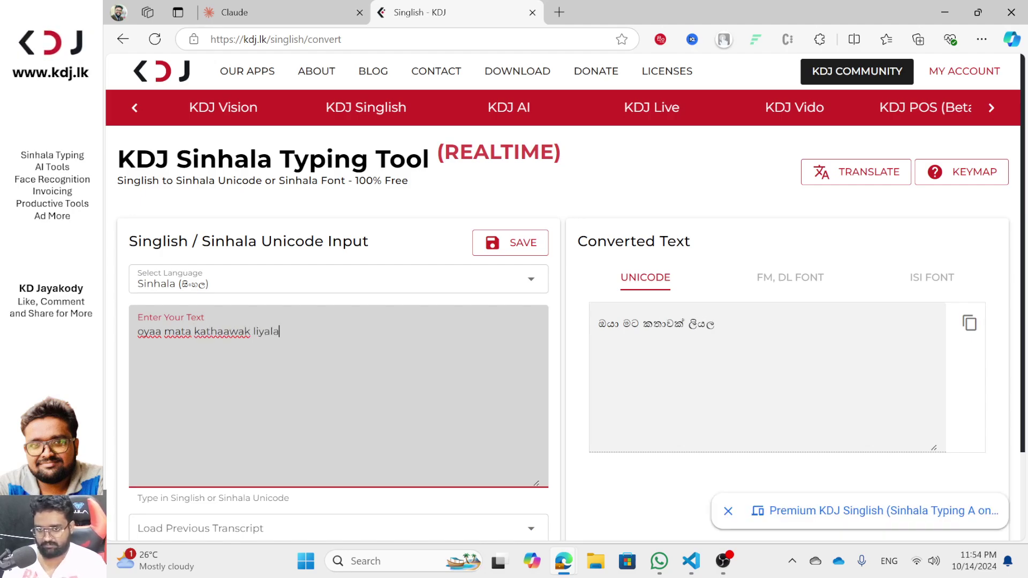
text(a dhenn)
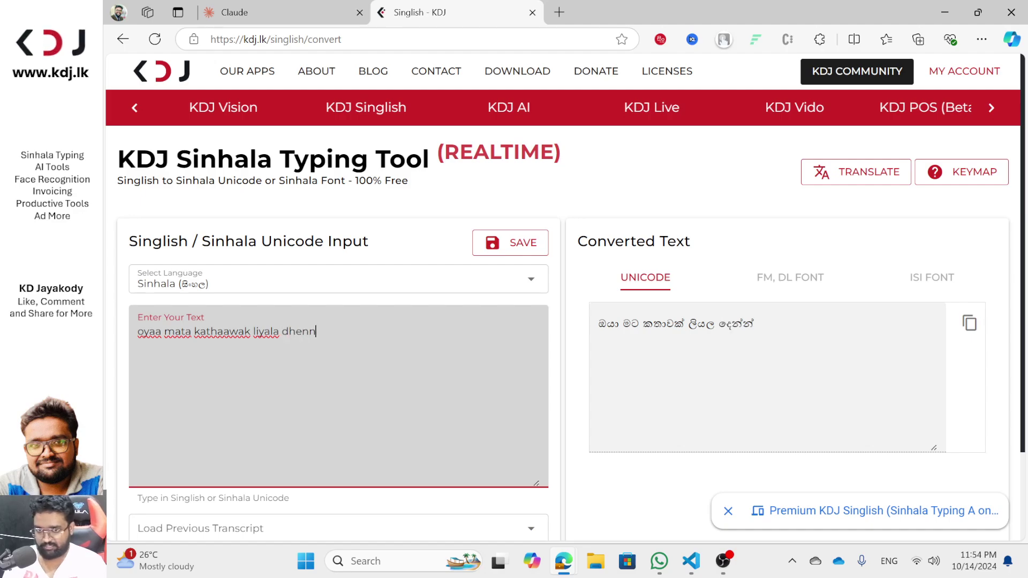
text(a, lamayi dhennek)
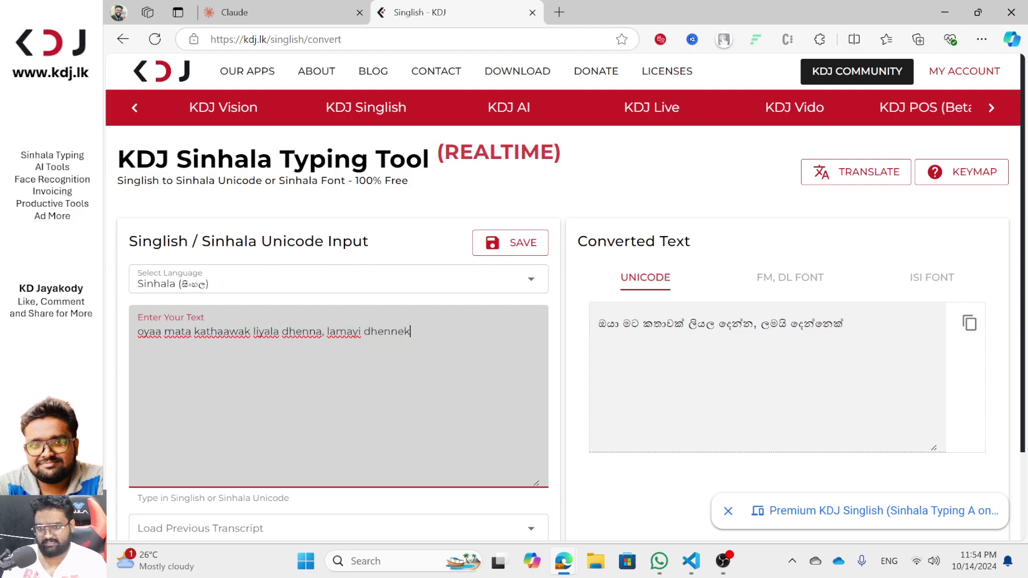
text( paara)
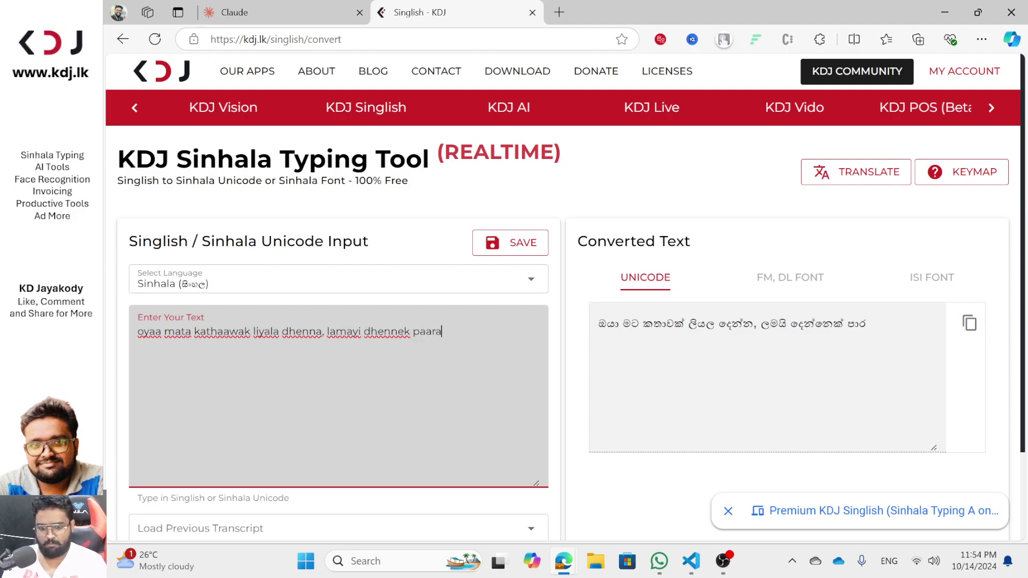
text( dhigee )
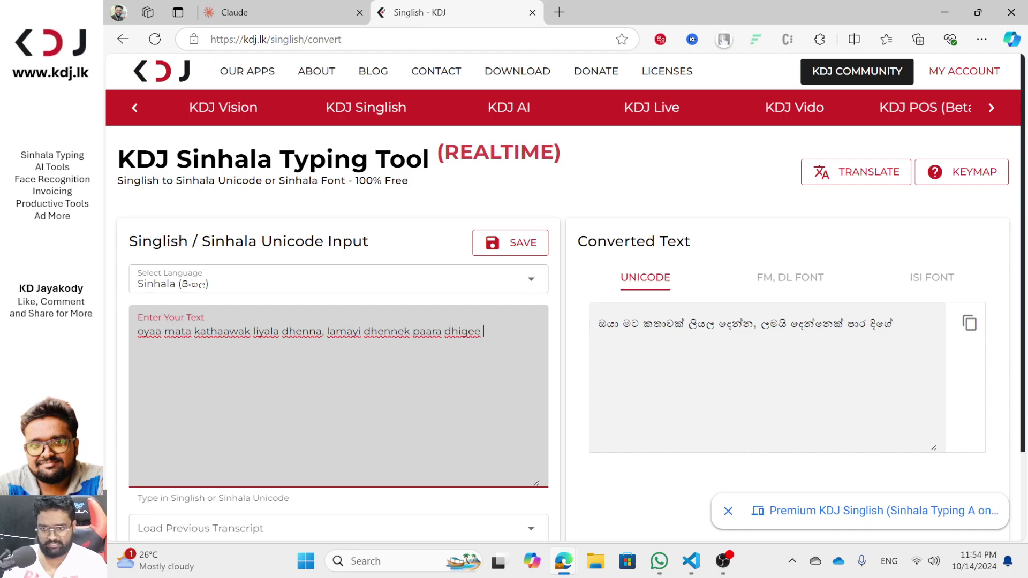
Step: Continue the Singlish input text with "Awidhagena yana gaman kathaa karana dheewal sambanDhawa. eyaala sellam karanawa,"
text(Awidhagena )
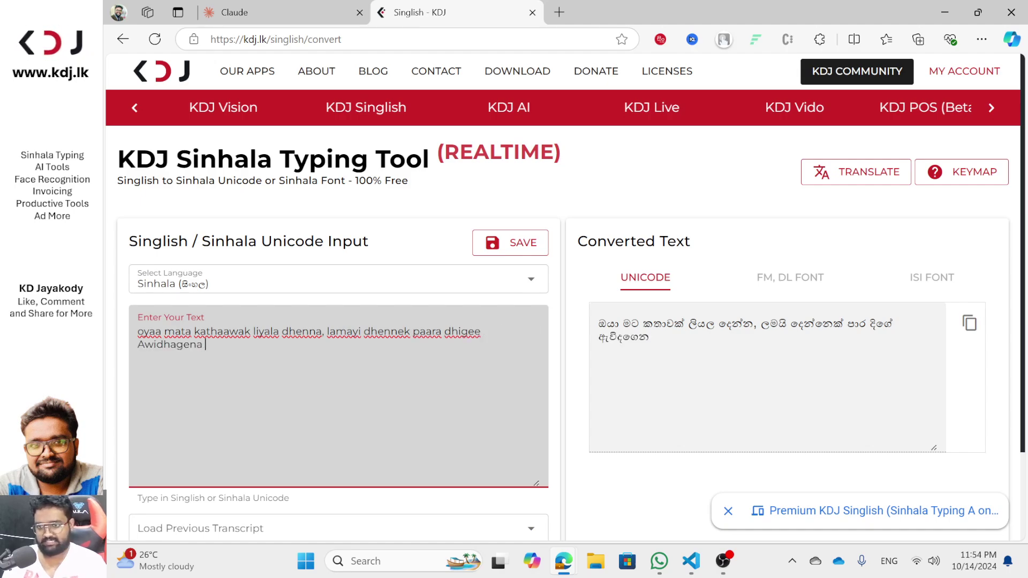
text(yana gaman)
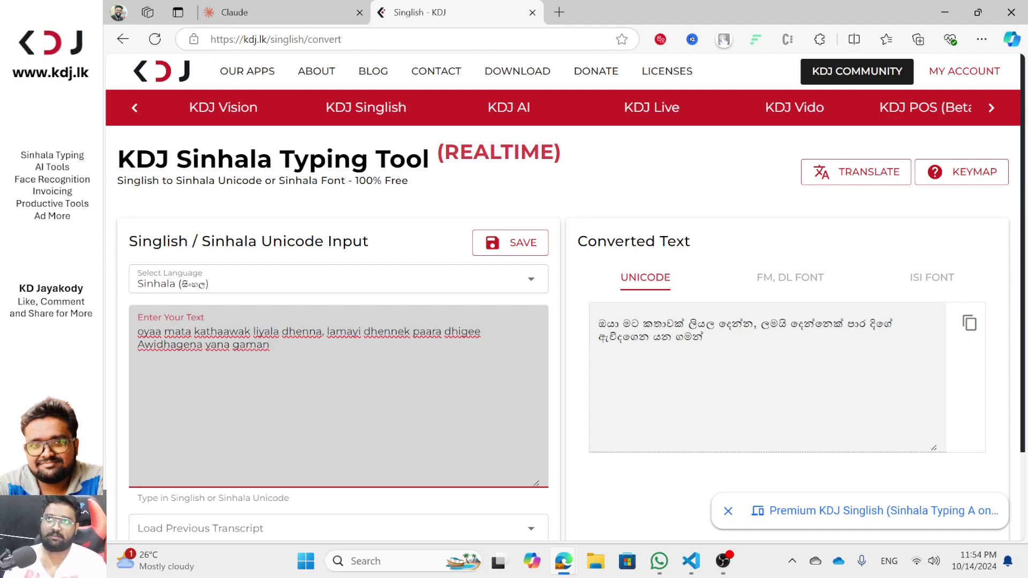
text( kathaa kara)
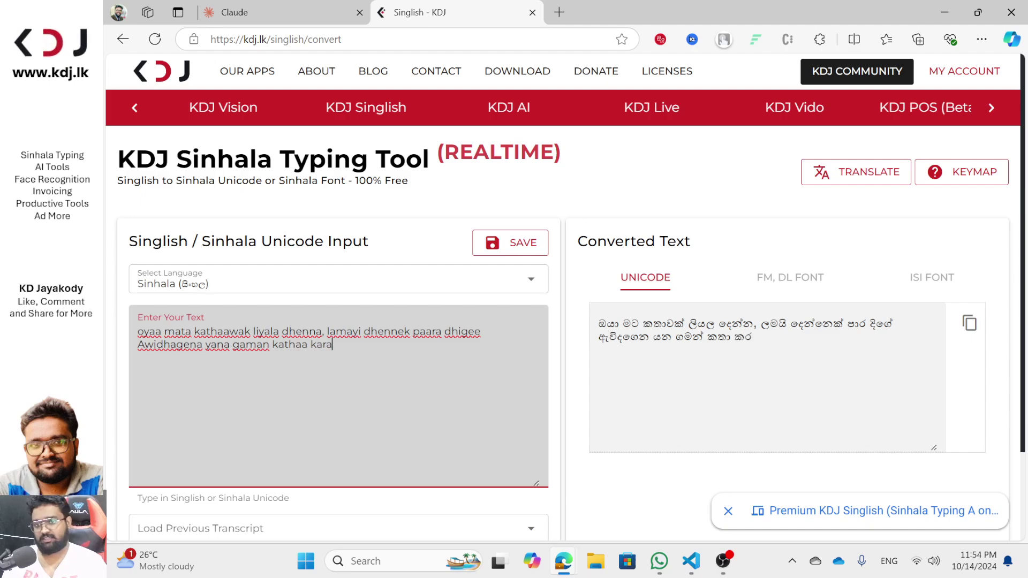
text(na dheewal)
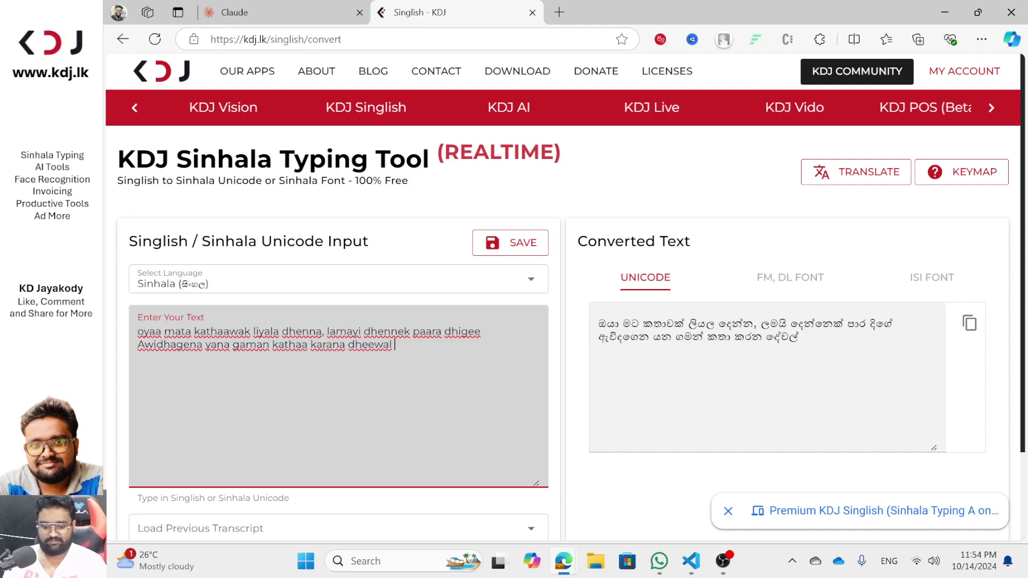
text( sambanDh)
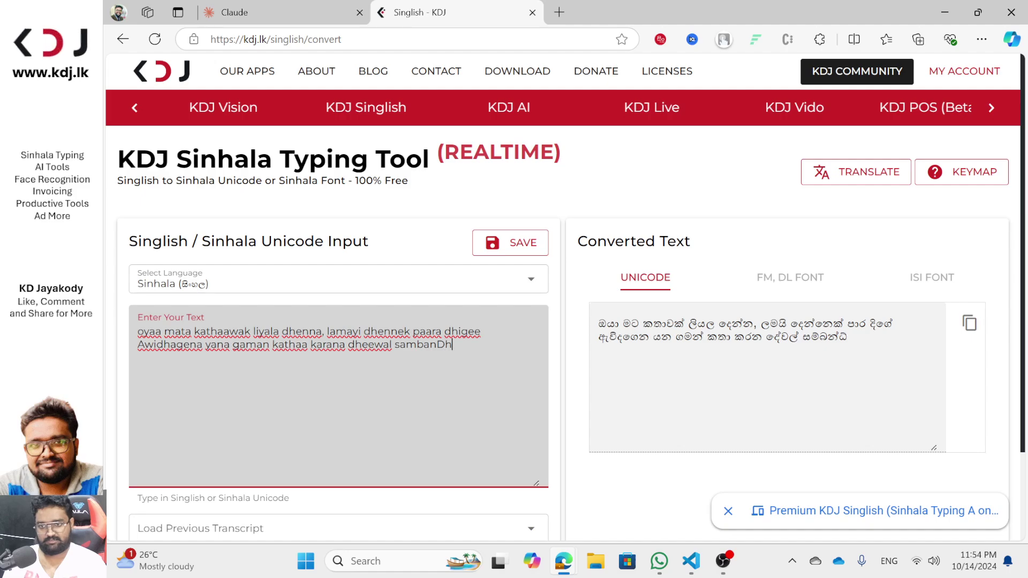
text(awa. eyaala sellam karanawa,)
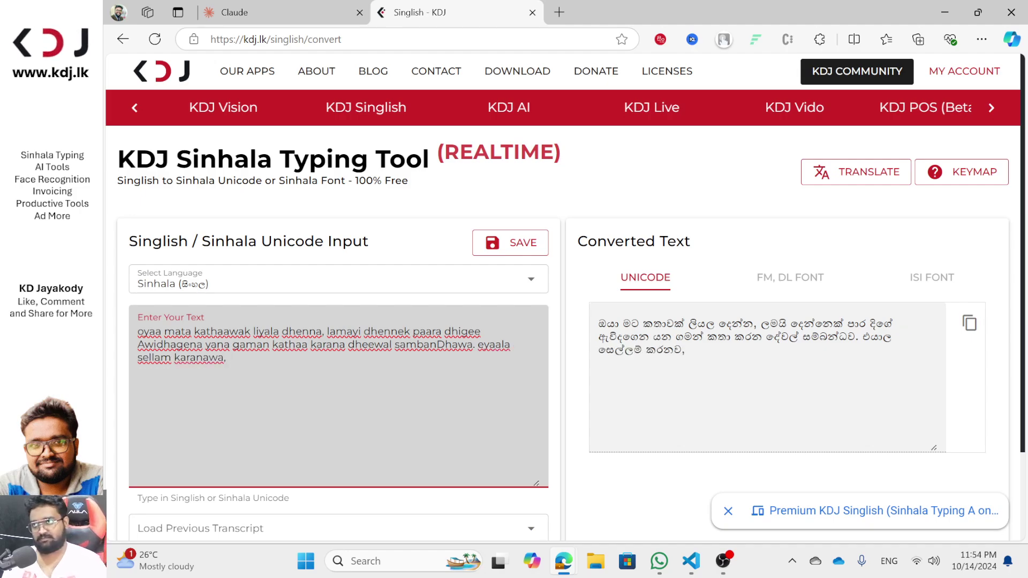
Step: Add "gaswala naginawaa, eka eka widhihata pissu natanawa." to the Singlish story request
text( a)
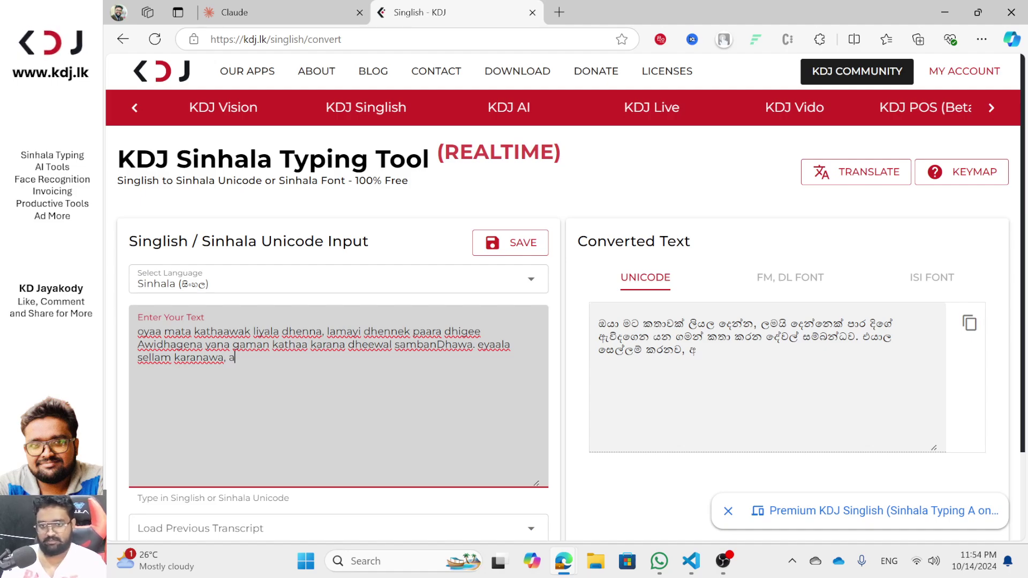
key(BackSpace)
text(gaswala naginawaa,)
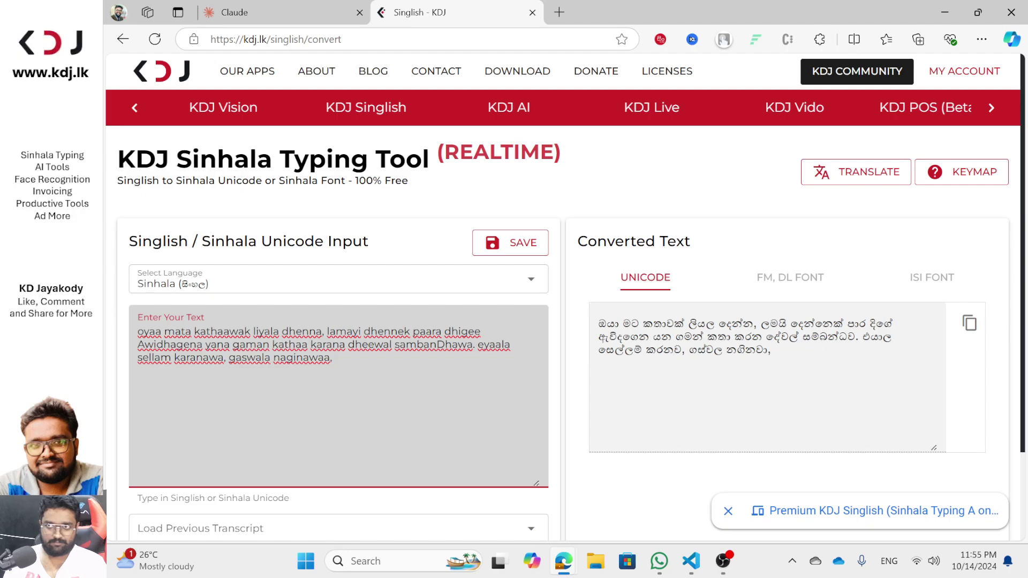
text(eka eka widhihata)
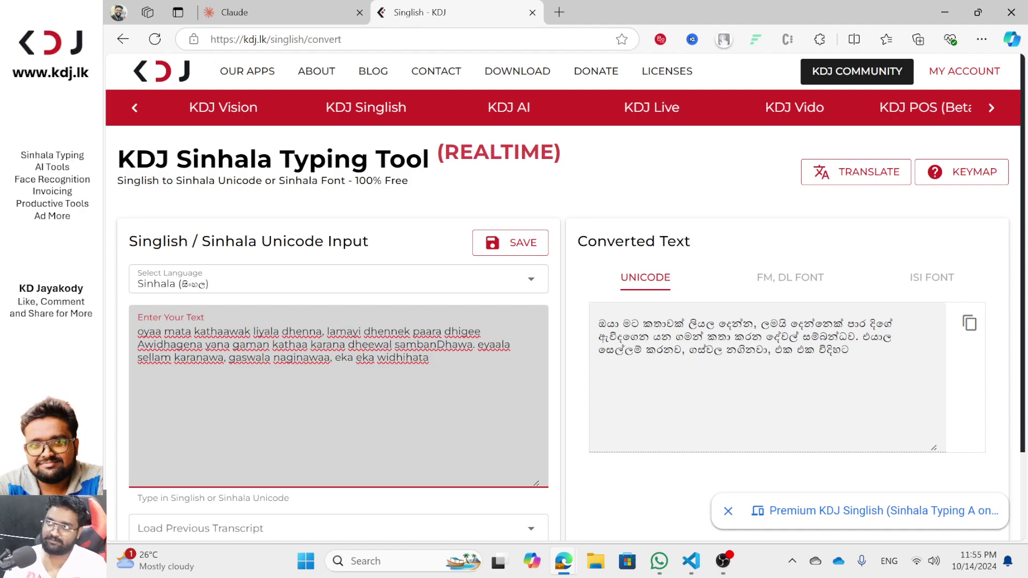
text(pissu nataa)
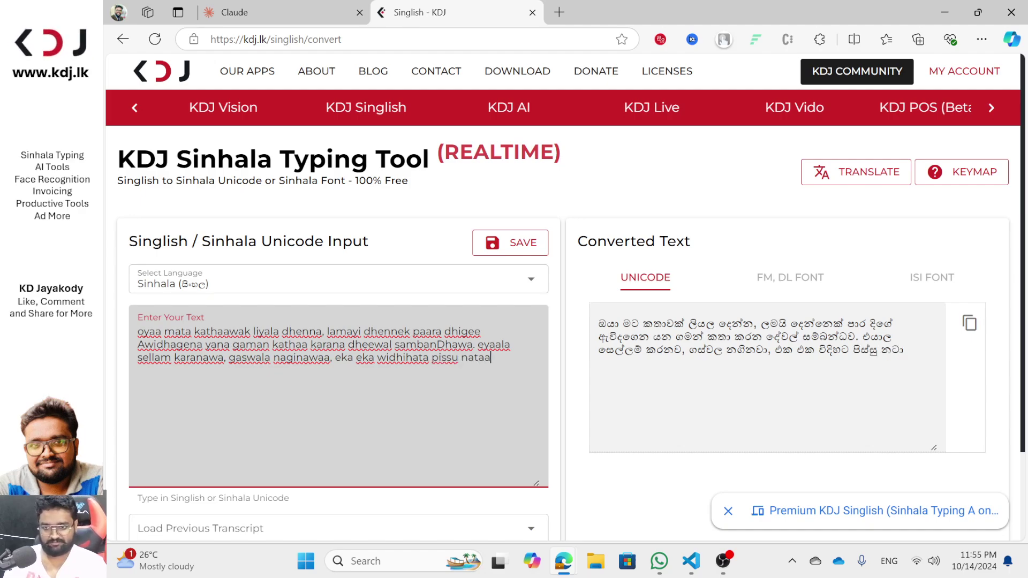
key(BackSpace)
text(nawa. )
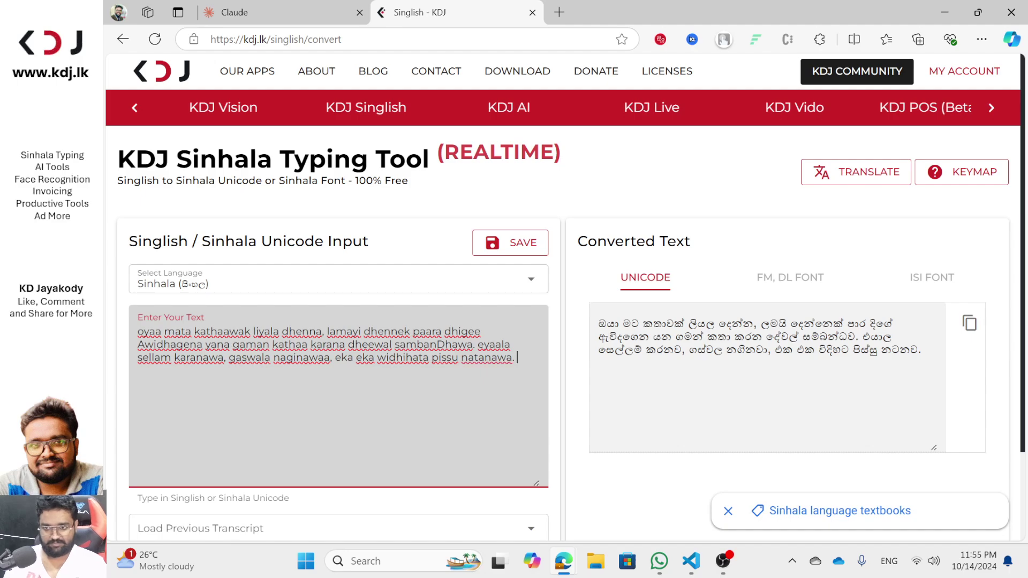
Step: Append "gedhara yana gaman kiyala hithanna. gedhar giyaatath passe wena katha abahakuth thibboth hodha" to the Singlish text
text(gedhara yana gaman kiyala hithanna. gedhar giyaat)
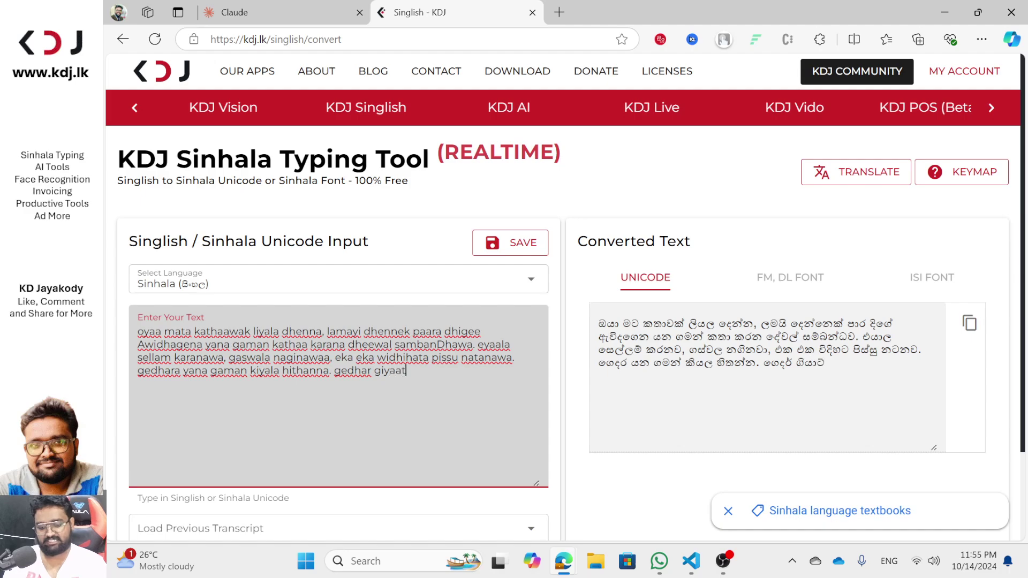
text(ath passe)
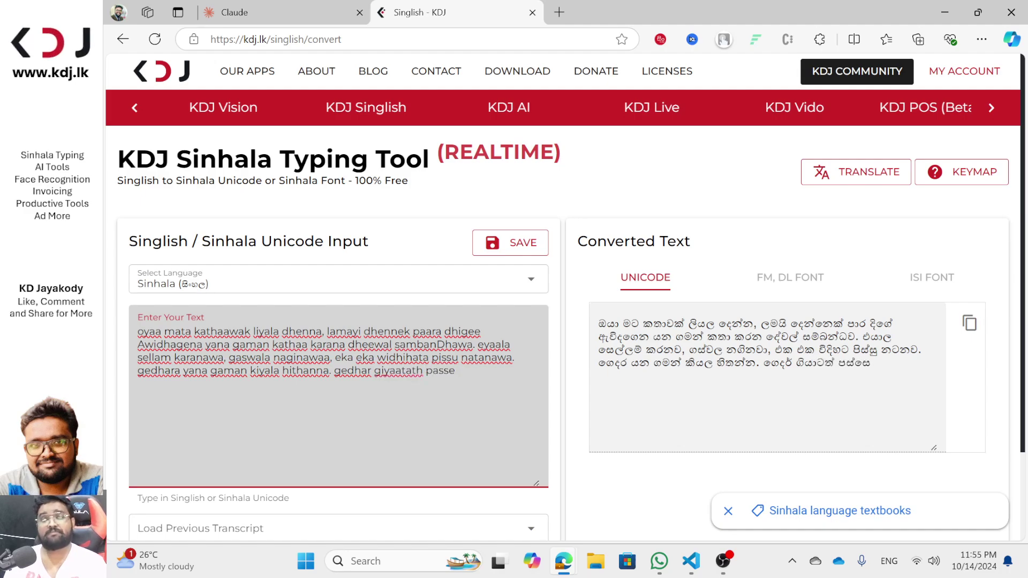
text( wena katha )
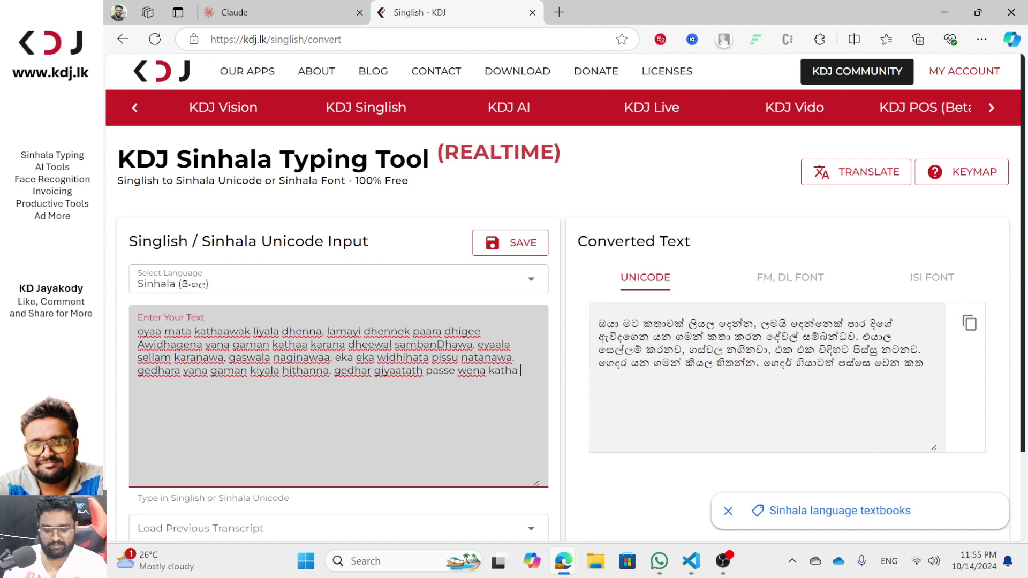
text(abahakuth thib)
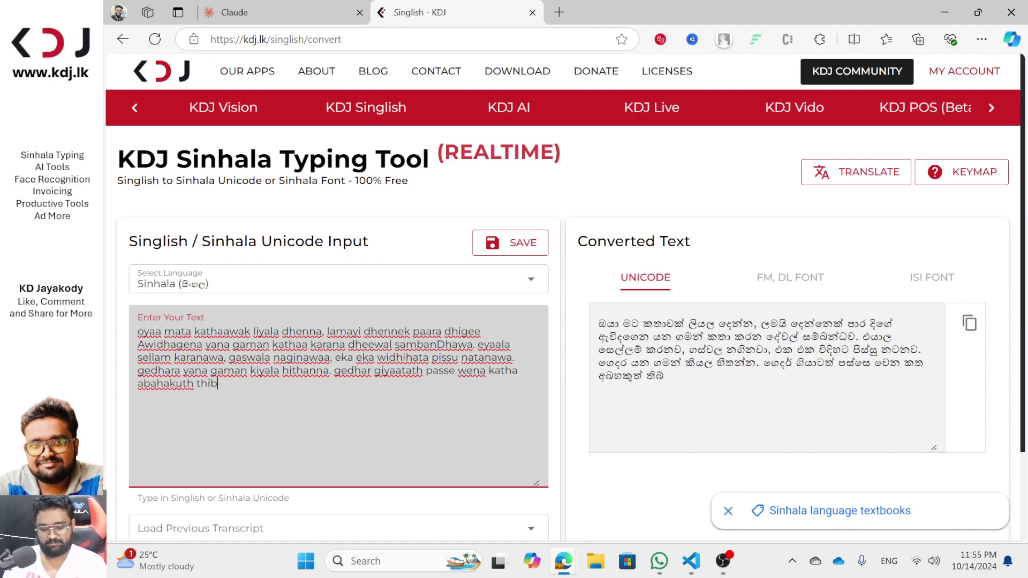
text(both hodha)
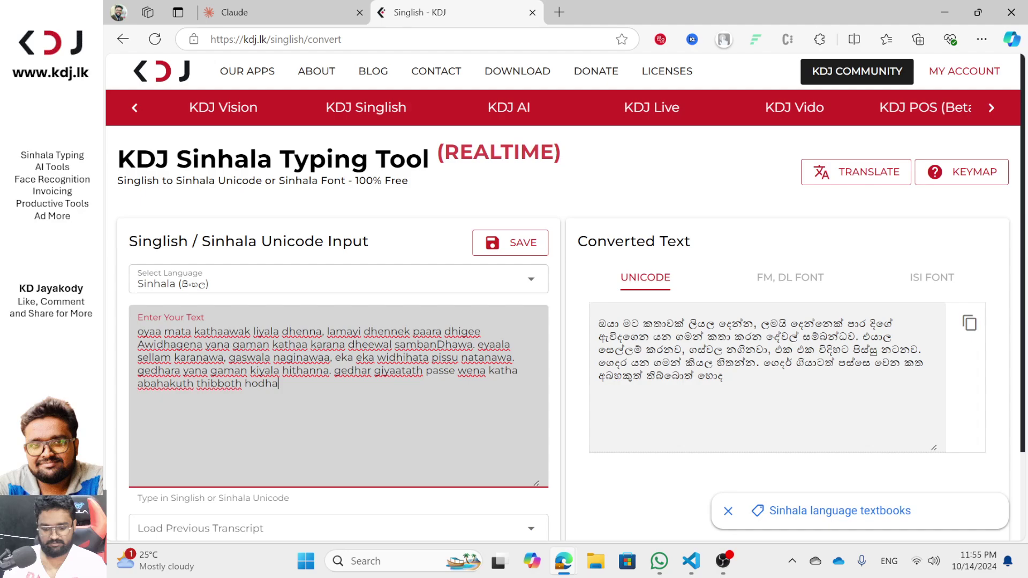
Step: Append "yi. amma thaaththa hambenawa wagee" directly after "hodha" in the Singlish text
text(yi. amma thaaththa h)
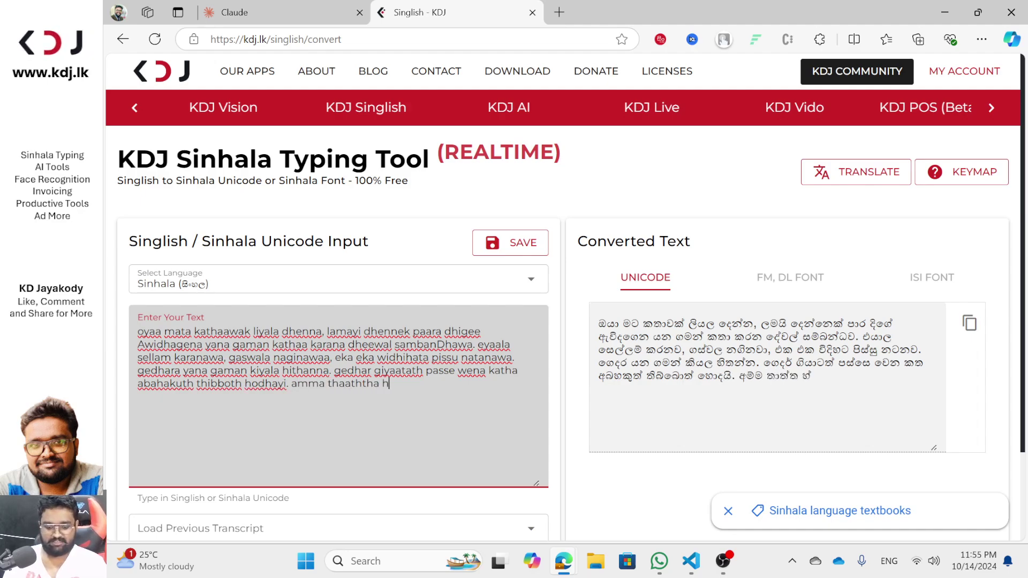
text(ambenawa wagee)
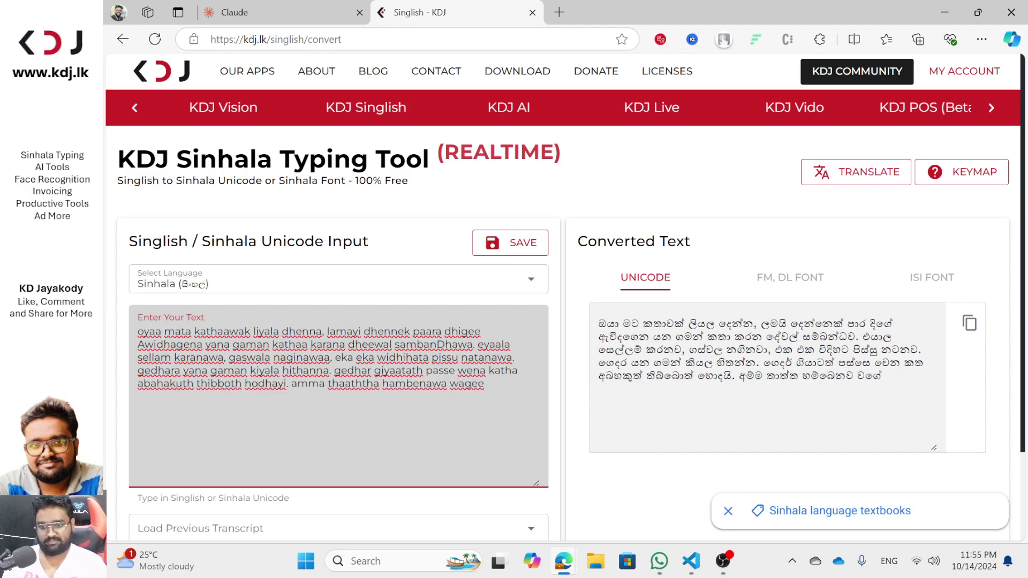
text( kathaawa)
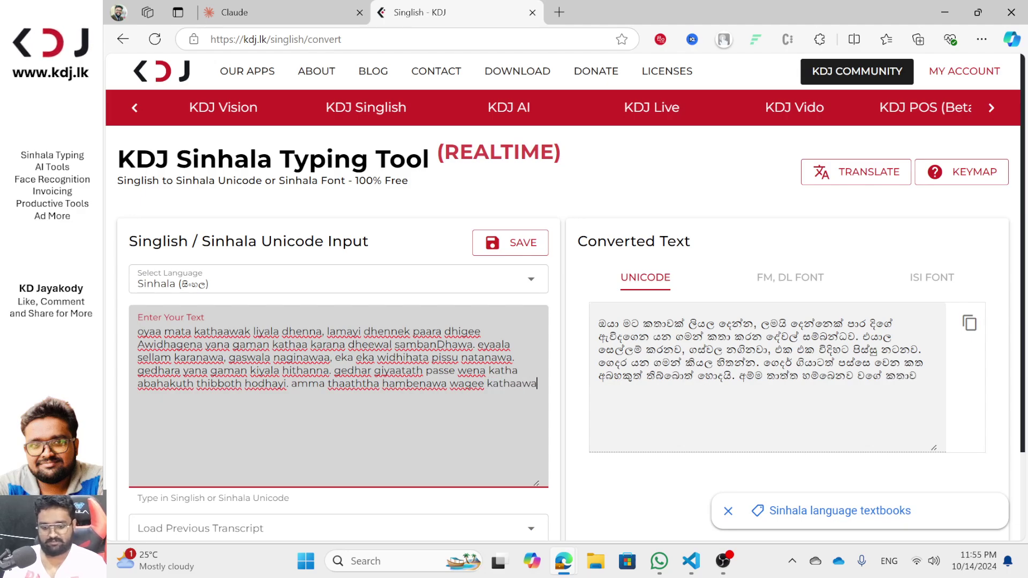
text(kuth tibboth h)
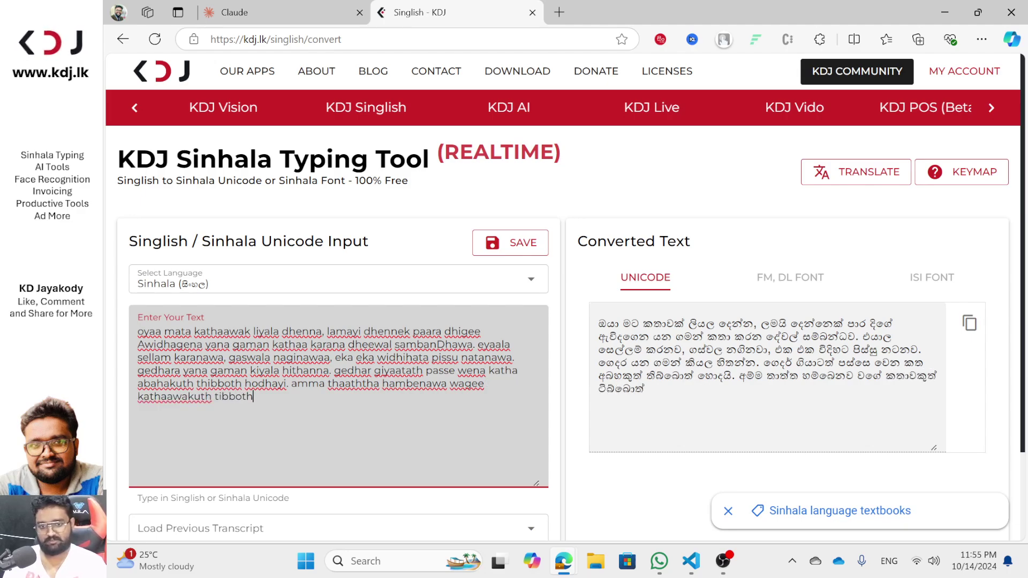
key(BackSpace)
key(BackSpace)
key(BackSpace)
key(BackSpace)
key(BackSpace)
key(BackSpace)
key(BackSpace)
key(BackSpace)
key(BackSpace)
key(BackSpace)
key(BackSpace)
key(BackSpace)
key(BackSpace)
key(BackSpace)
key(BackSpace)
key(BackSpace)
key(BackSpace)
key(BackSpace)
key(BackSpace)
key(BackSpace)
key(BackSpace)
key(BackSpace)
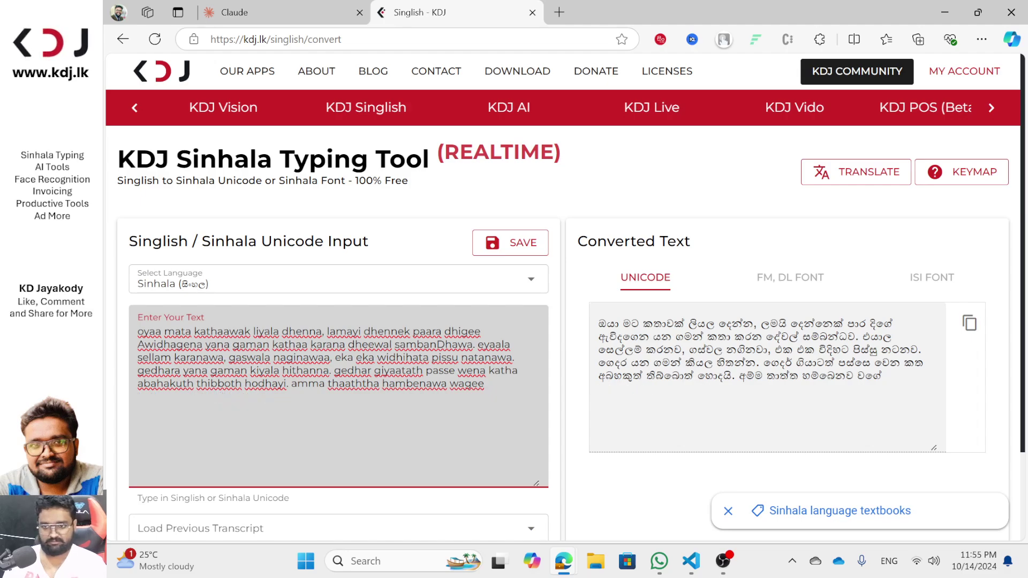
Step: Finish the Singlish request with "kotasakuth dhaamu. hodha zxCreativezx zxScriptzx ekak liyala dhennako zxEnglishzx walin."
text(kotasakuth )
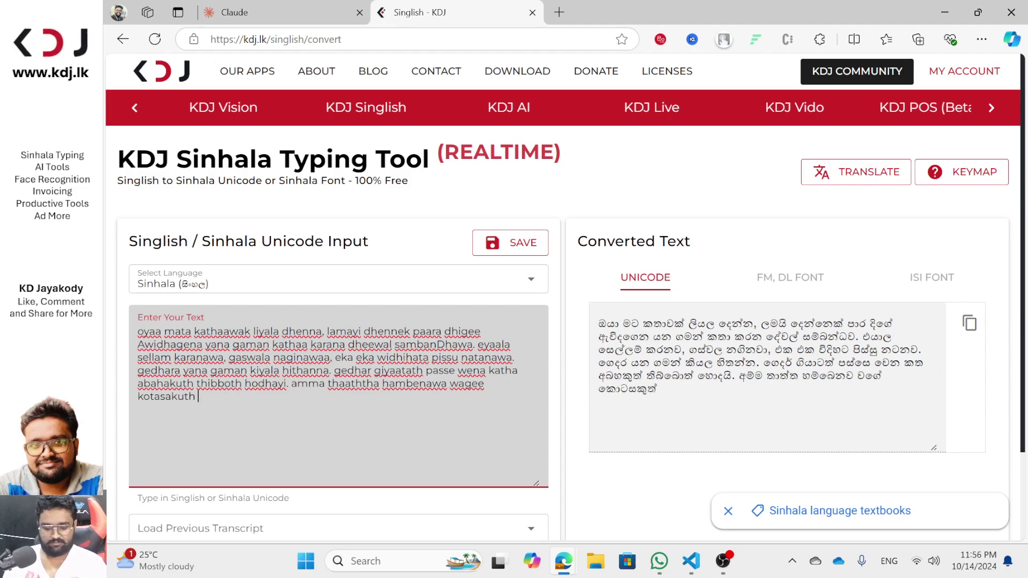
text(dhaamu.)
text( hoda)
text(ha )
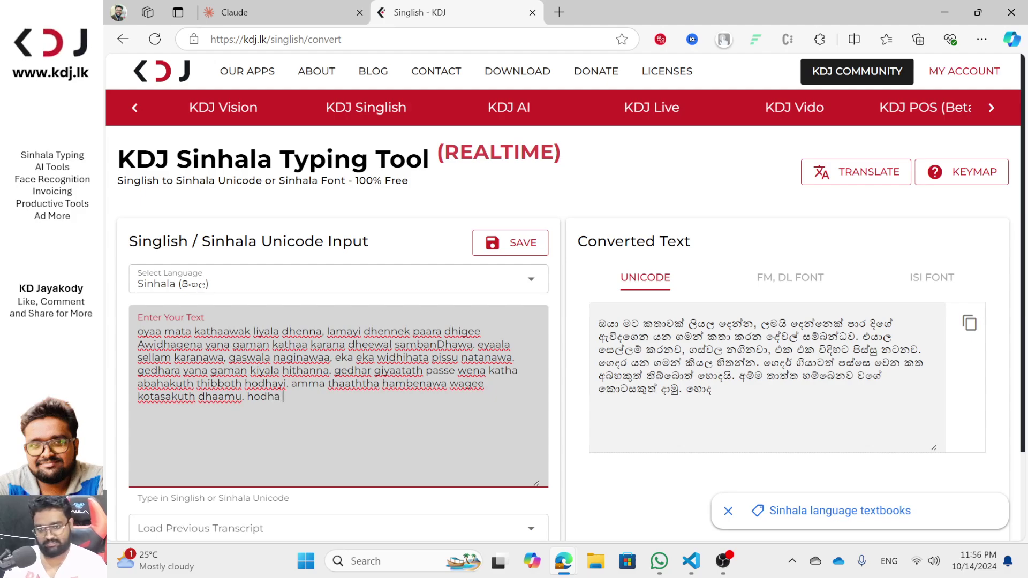
text(zxCreativezx)
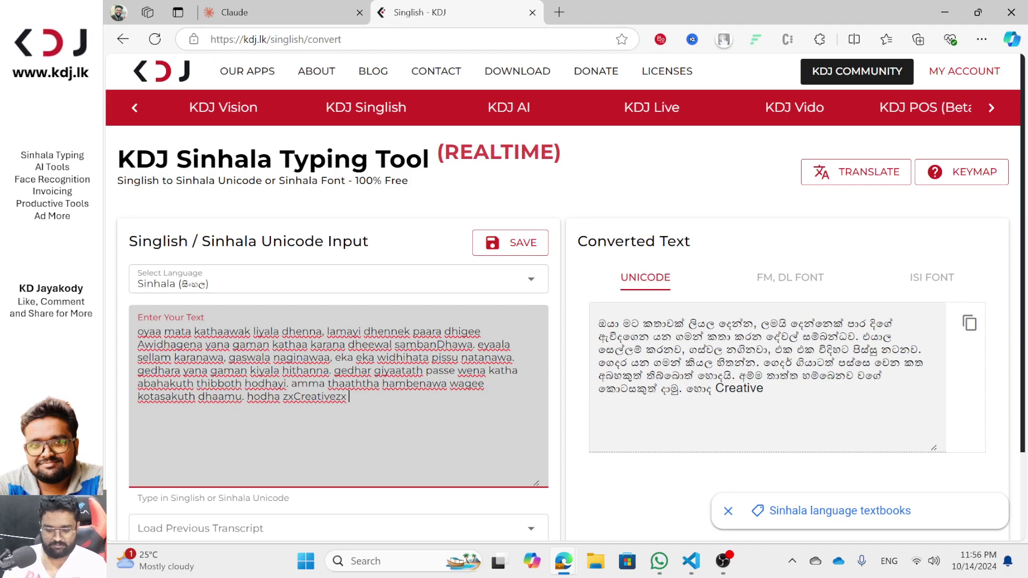
text( zxScriptz)
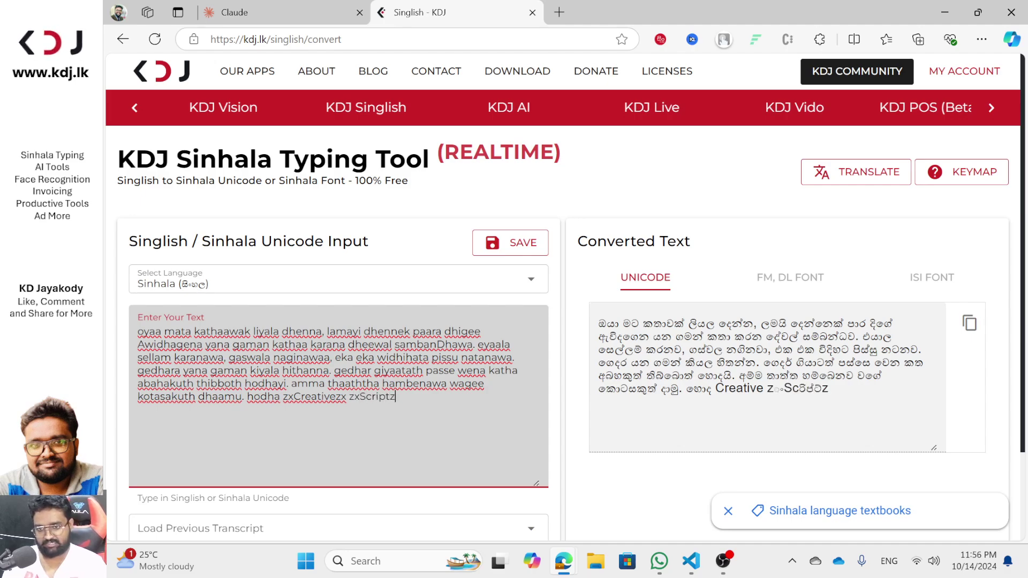
text(x ekak liyala )
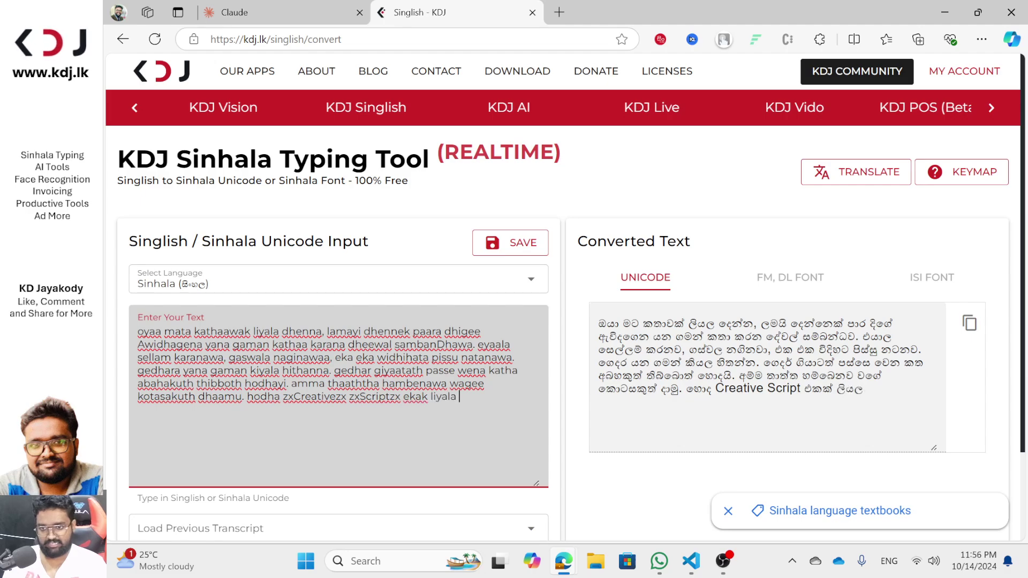
text(dhennako zxE)
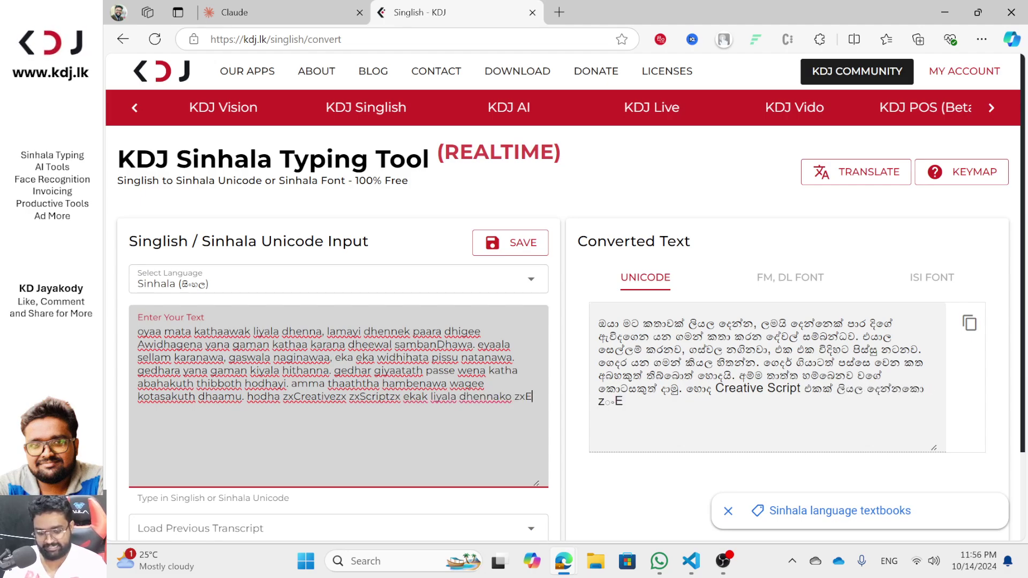
text(nglishzx walin.)
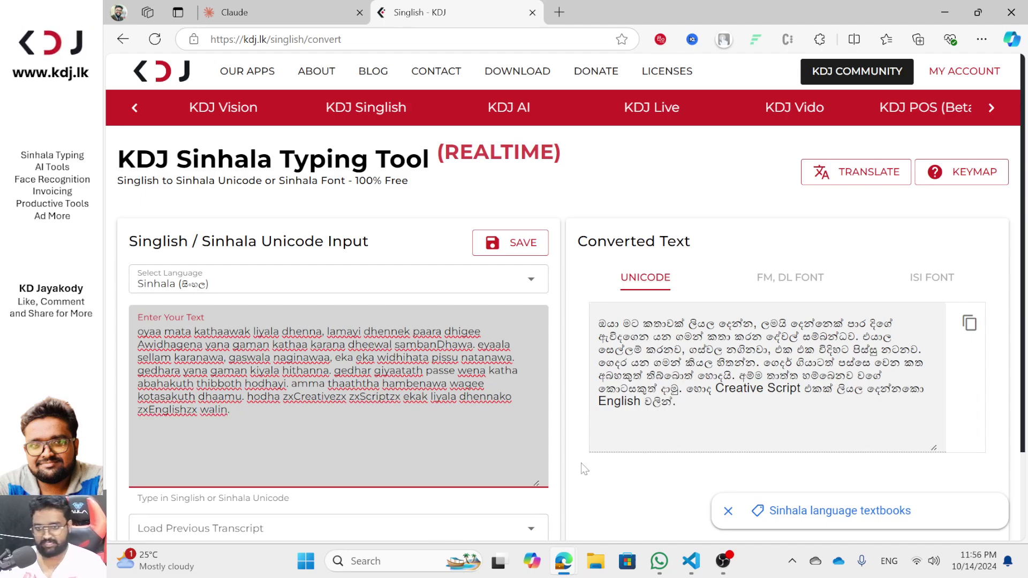
Step: Copy the converted Sinhala Unicode text, then switch to Claude and submit it as the prompt of a new chat
click(969, 324)
key(ctrl+shift+Tab)
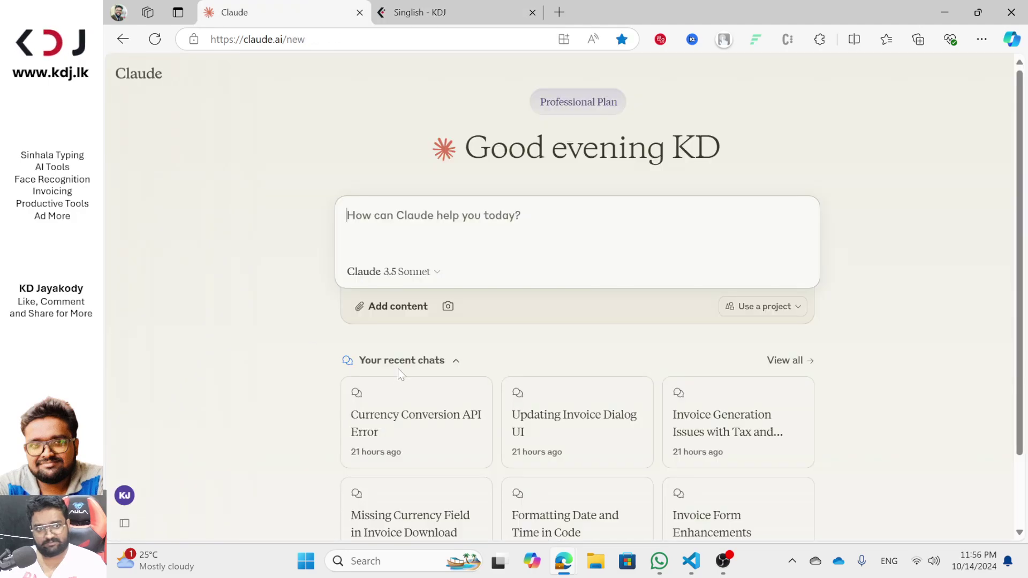
key(ctrl+v)
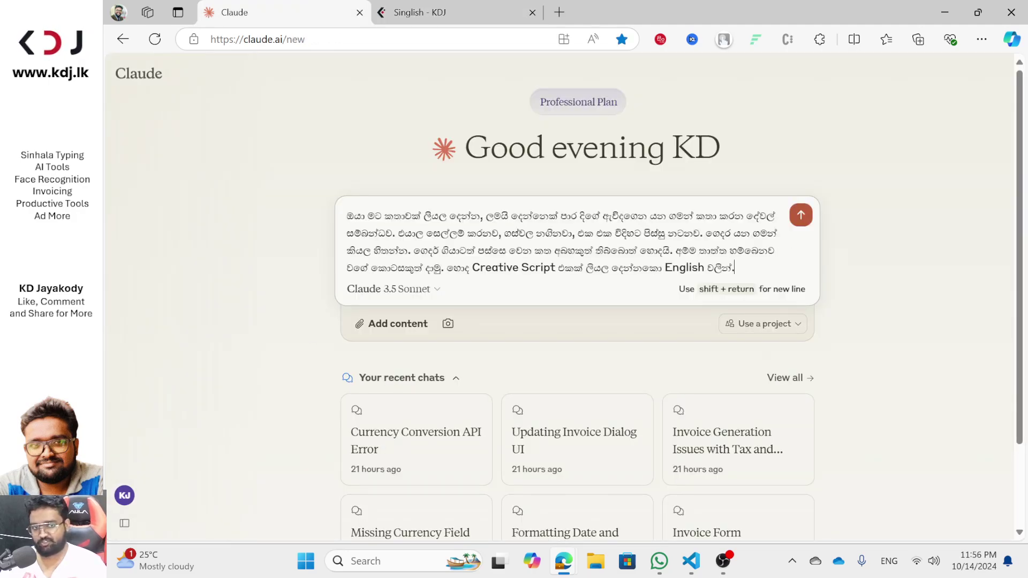
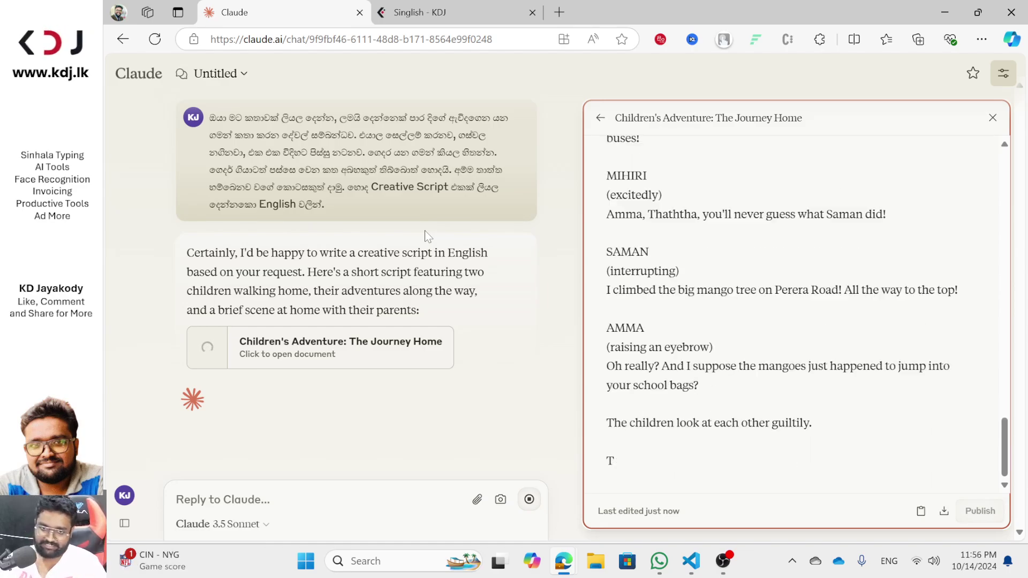
Step: Read through the generated script document from its beginning to its end
scroll(699, 293, up, 7)
scroll(699, 293, up, 10)
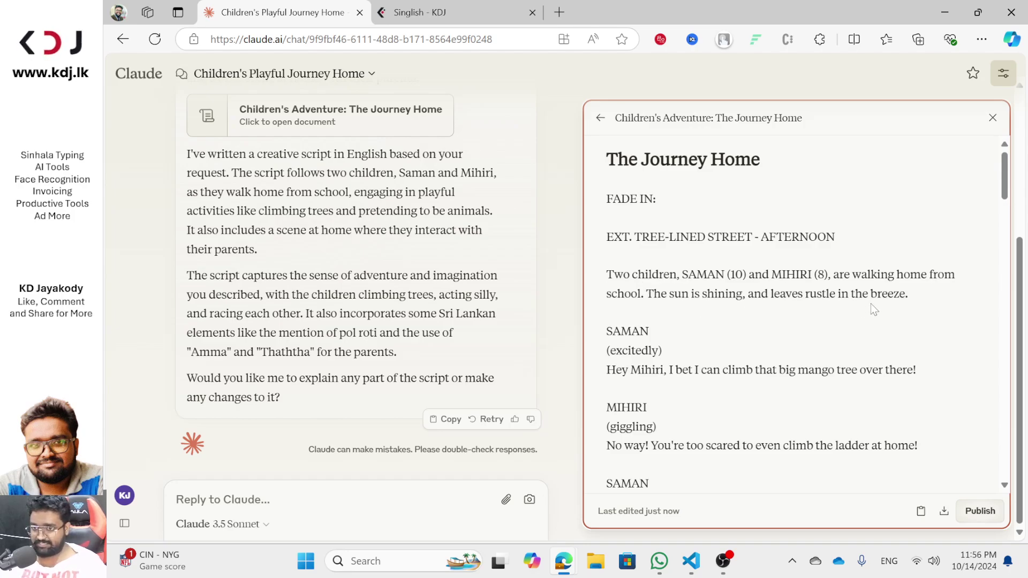
scroll(870, 304, down, 1)
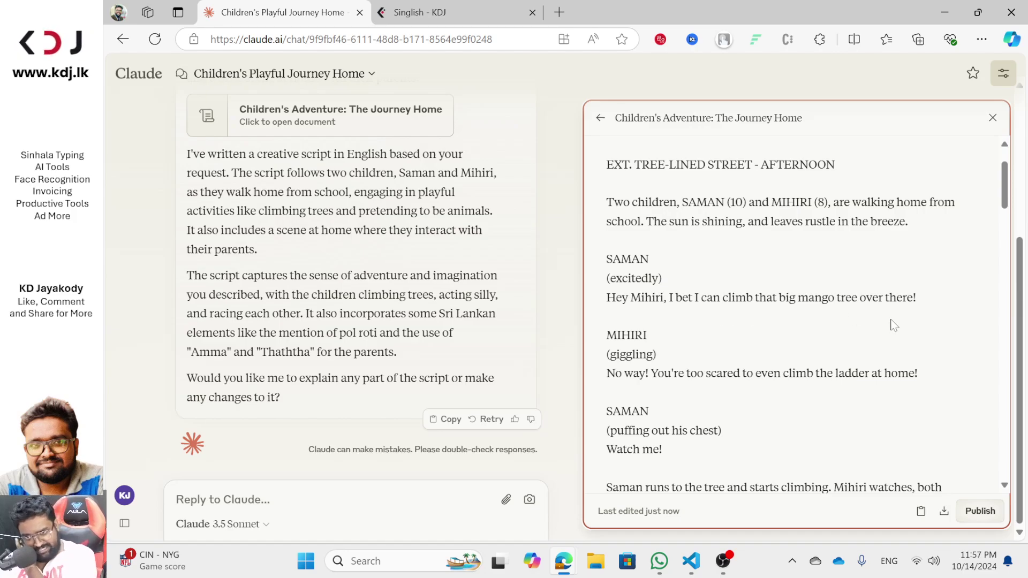
scroll(807, 353, down, 15)
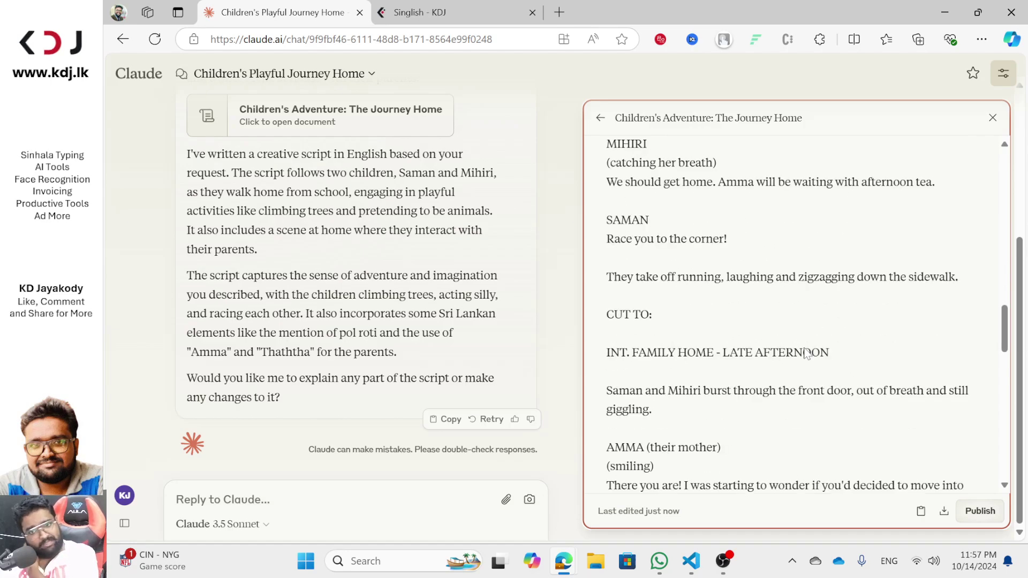
Step: Start a reply to Claude with "Ok u have written a conversation right."
key(shift)
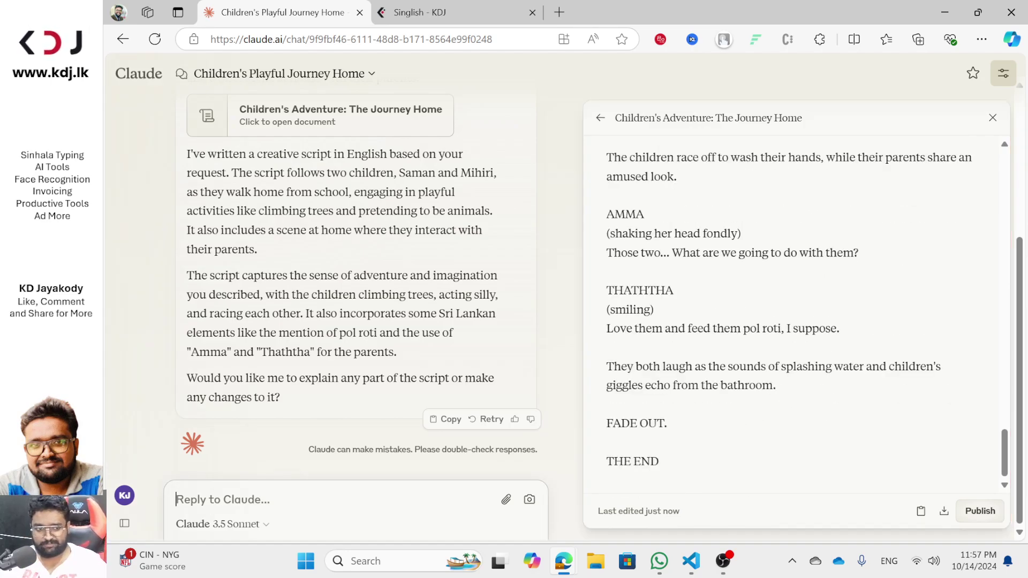
text(O)
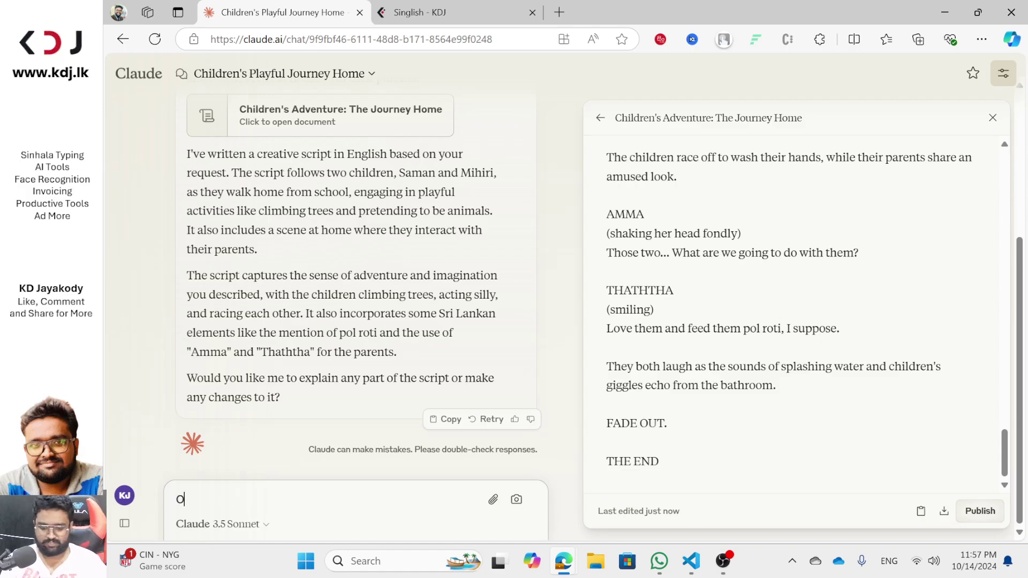
text(k u have wr)
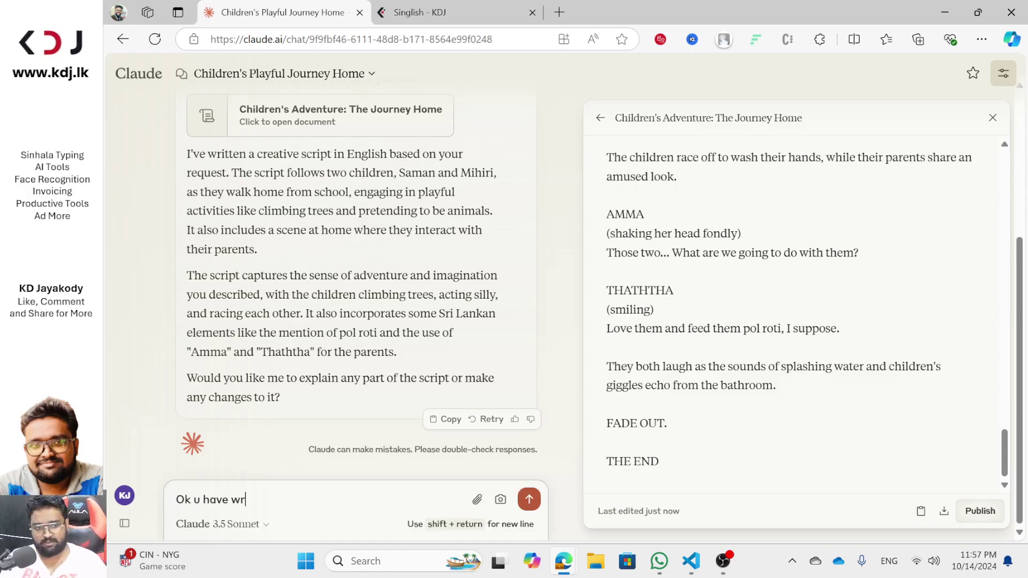
text(itten a)
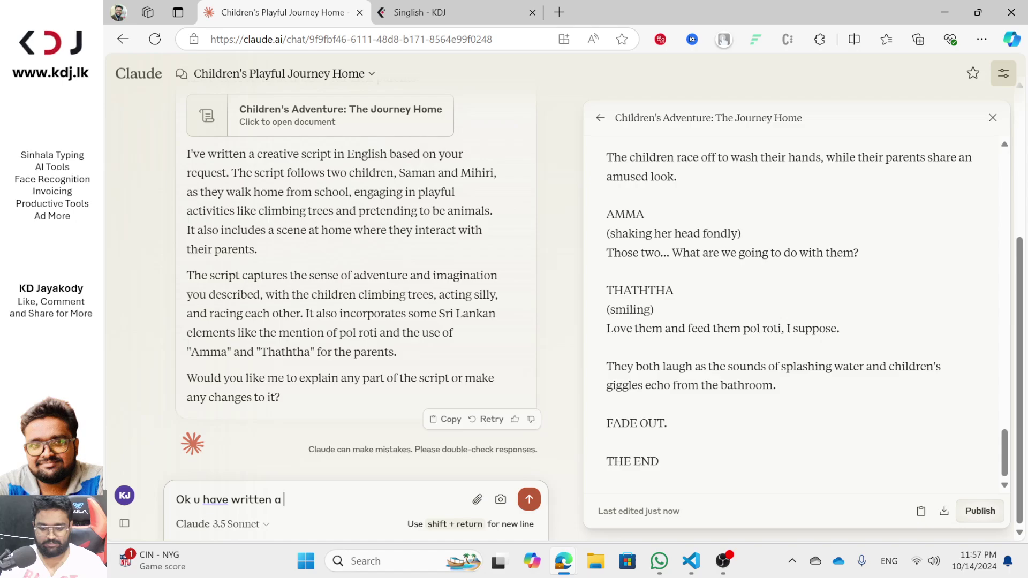
text(conversation)
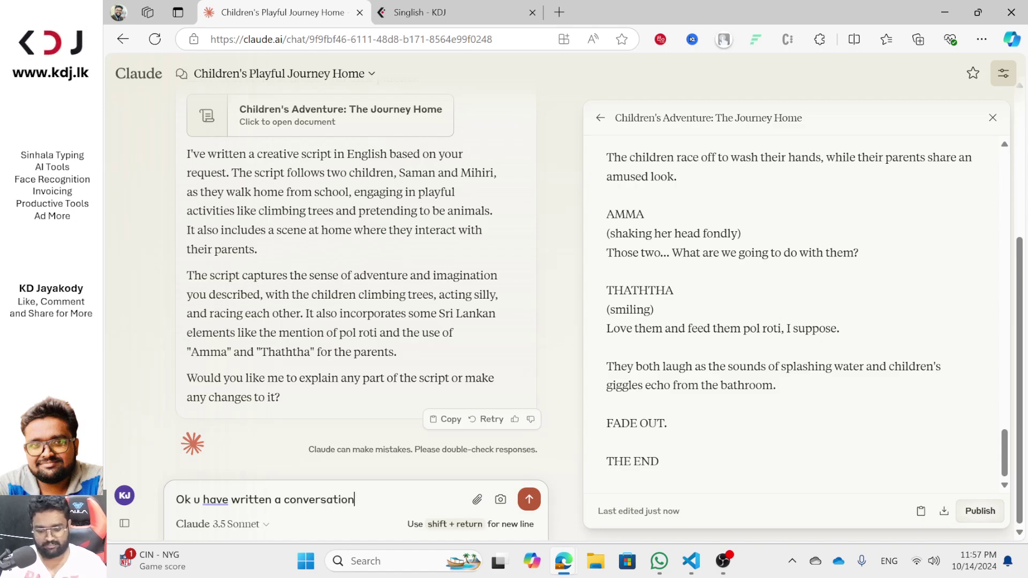
text( right. S)
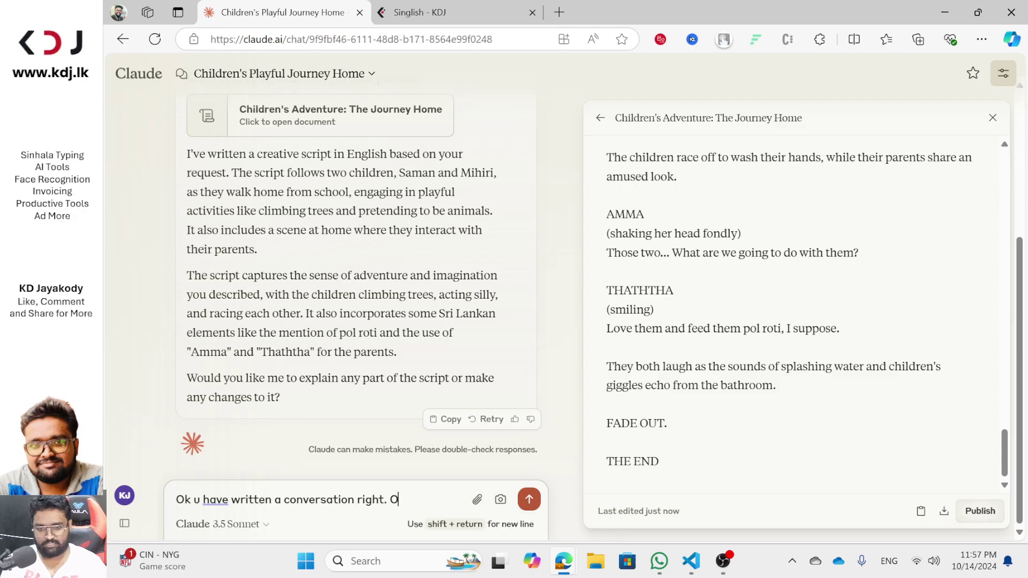
Step: Continue the reply to Claude with "So i need you to give me"
text(O N)
key(BackSpace)
key(BackSpace)
key(BackSpace)
text(o n)
key(BackSpace)
text(i need yout o)
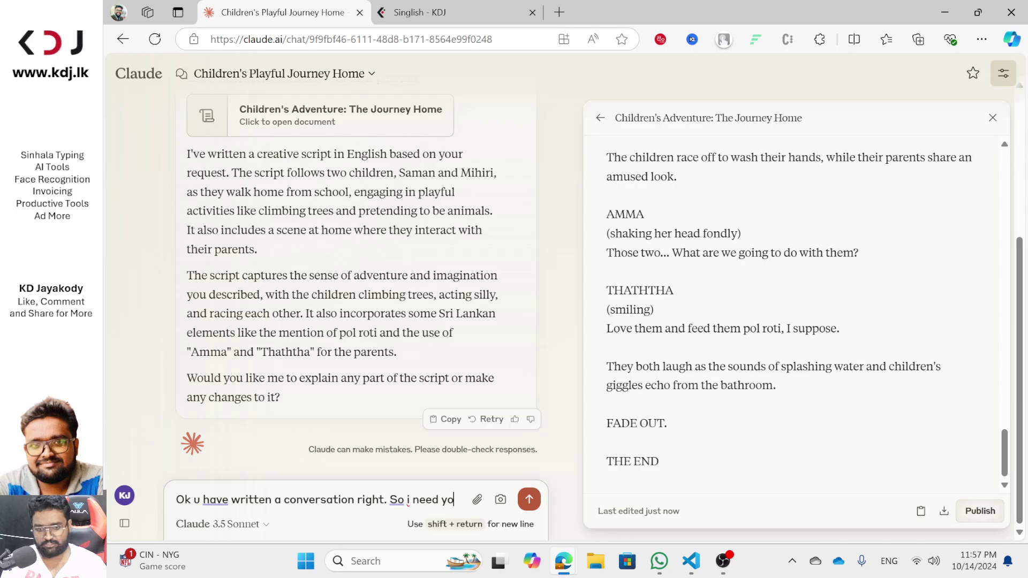
key(BackSpace)
key(BackSpace)
key(BackSpace)
text(to give me )
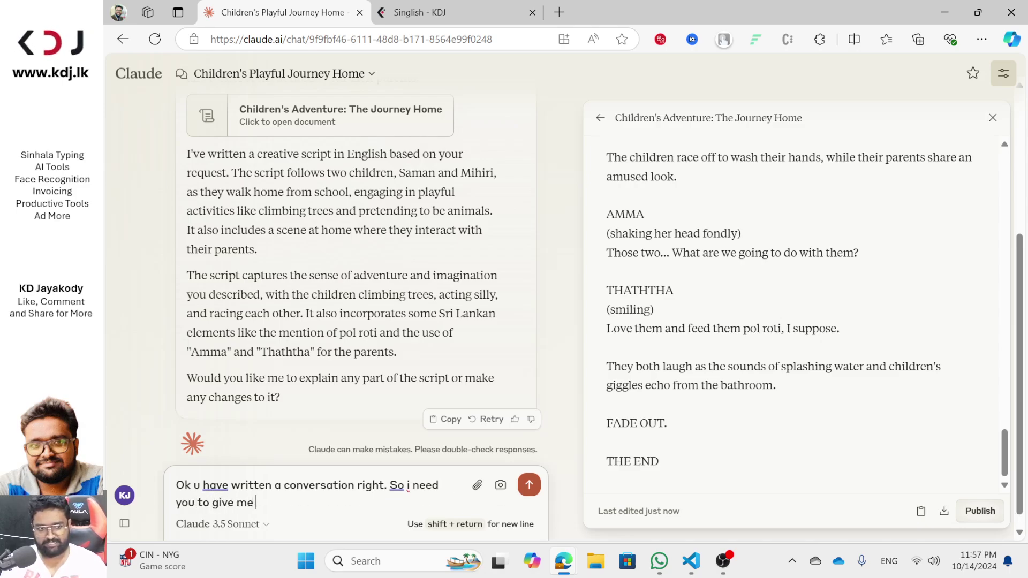
Step: Complete the request sentence in the reply with "scene prompt to generate video about each scene."
text(scn)
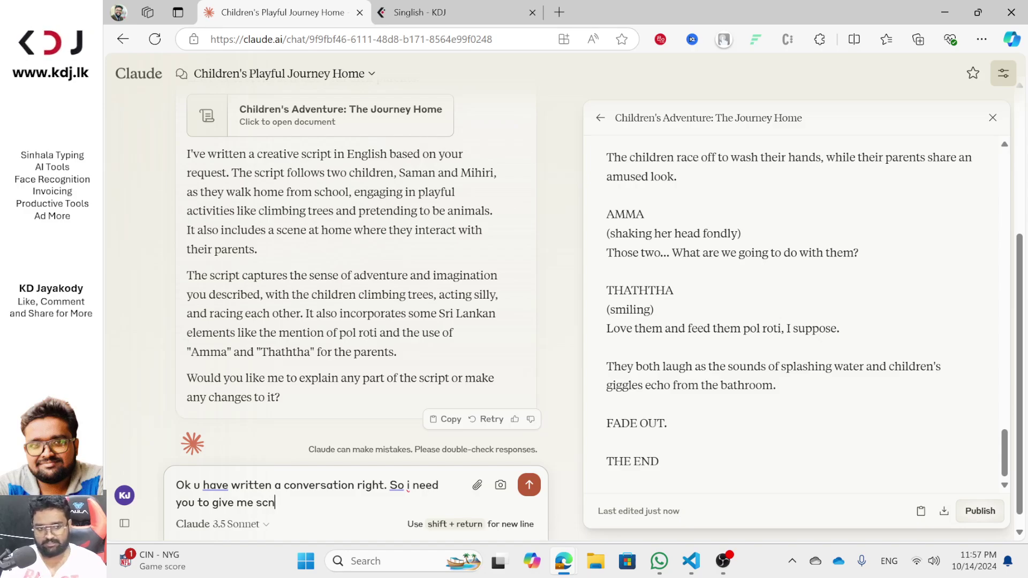
key(BackSpace)
key(BackSpace)
key(BackSpace)
text(scene)
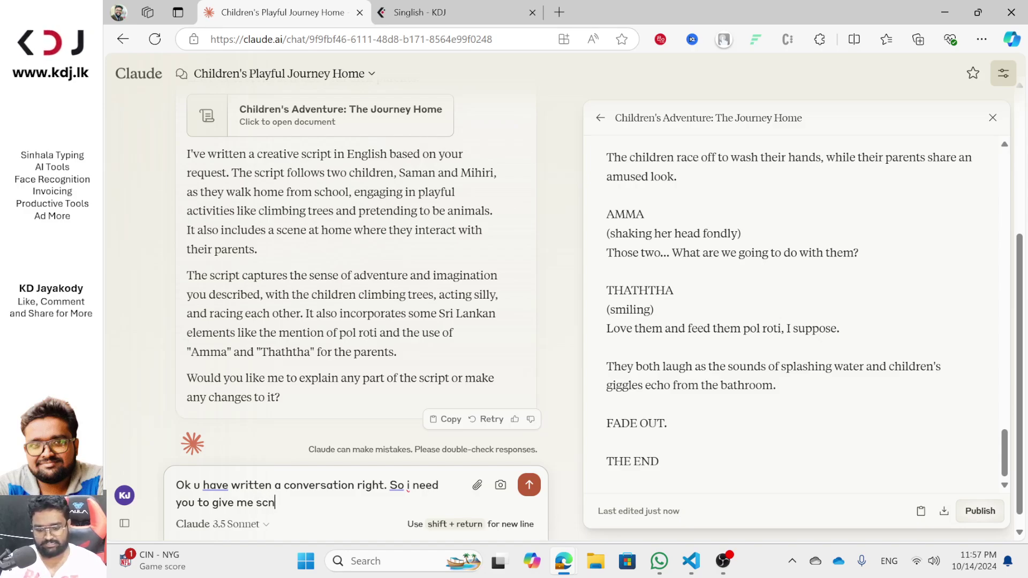
text( p)
key(BackSpace)
key(BackSpace)
key(BackSpace)
key(BackSpace)
text(ene prompt to)
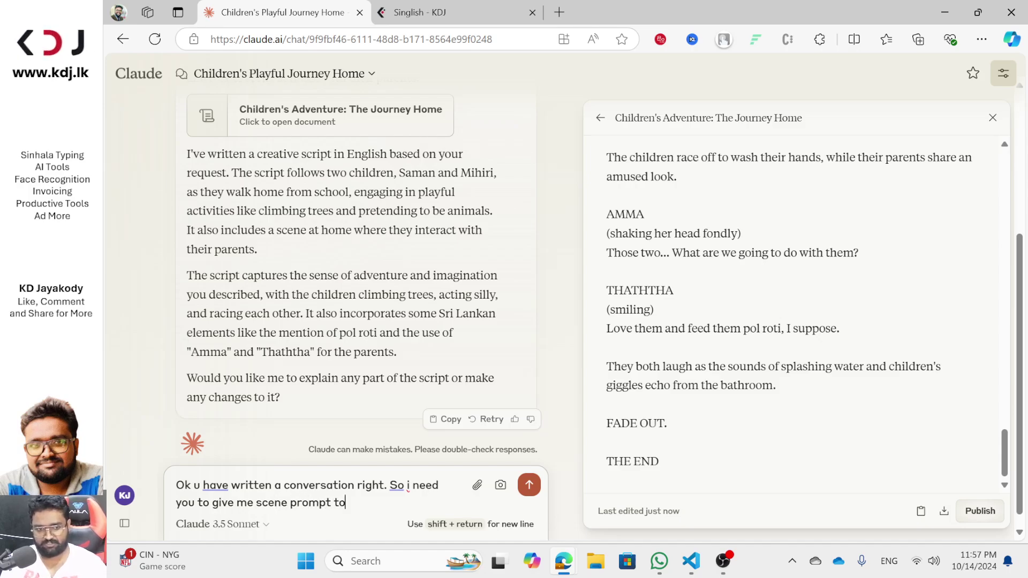
text( generate )
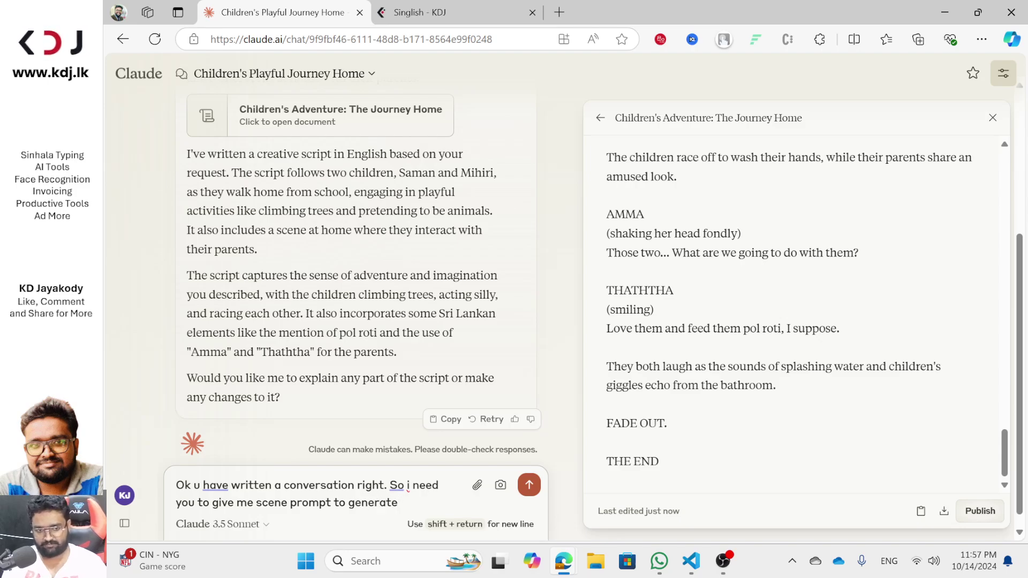
text(video about each)
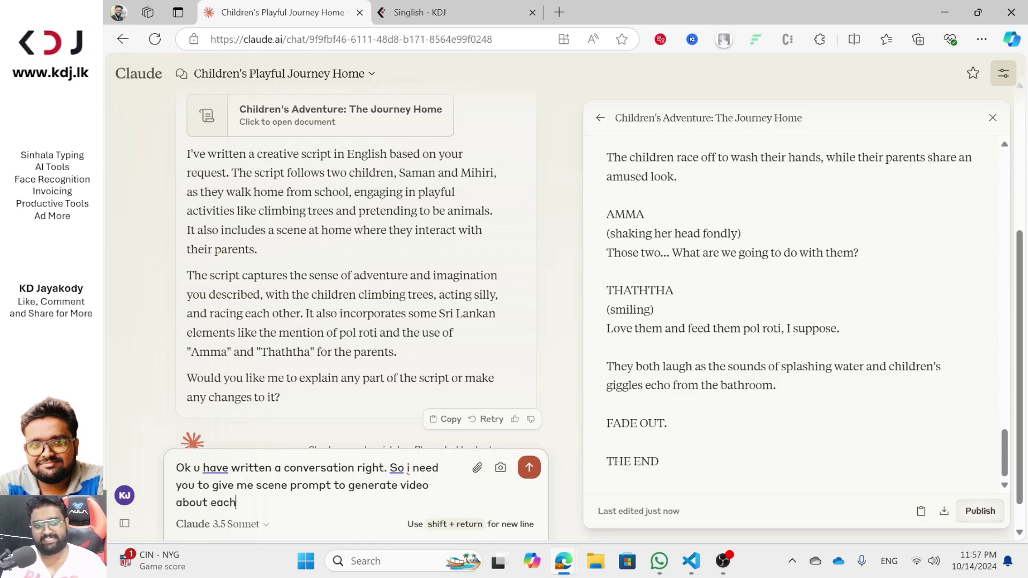
text( scene. )
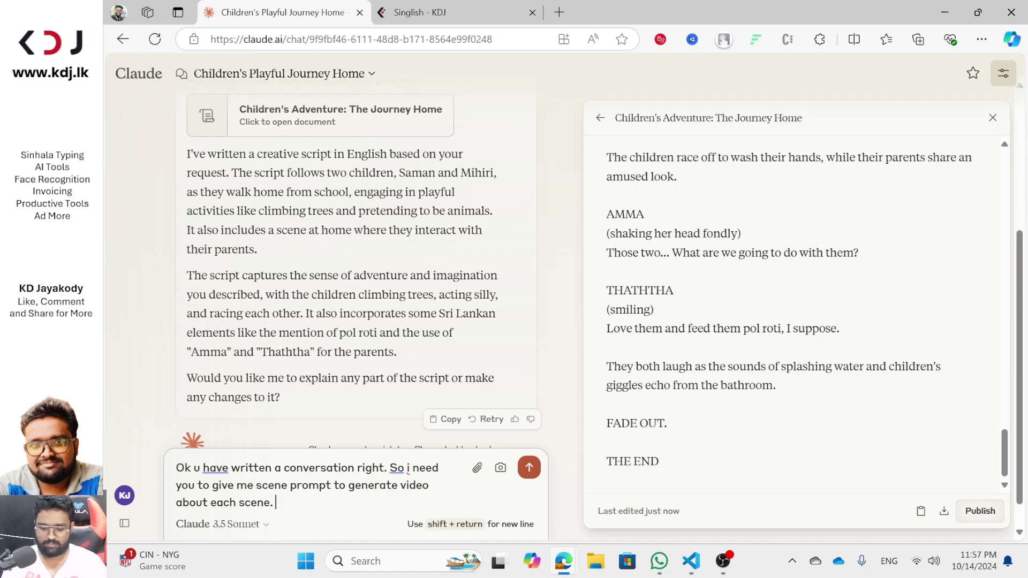
Step: Add "Make sure you include the keywords for each scene prompt." to the reply and send it to Claude
text(Make s)
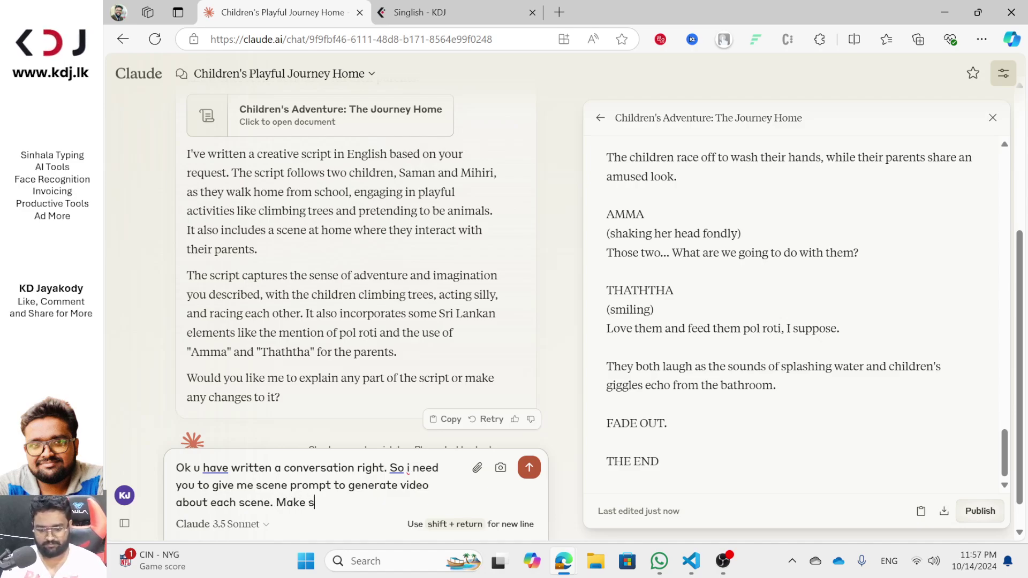
text(ure you inc)
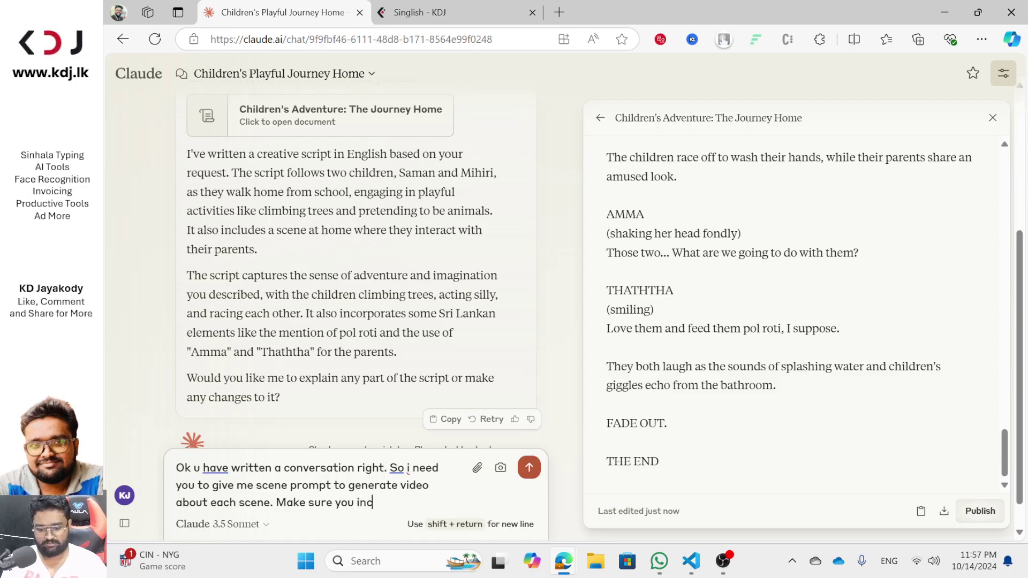
text(lude the conver)
key(ctrl+BackSpace)
text(keywo)
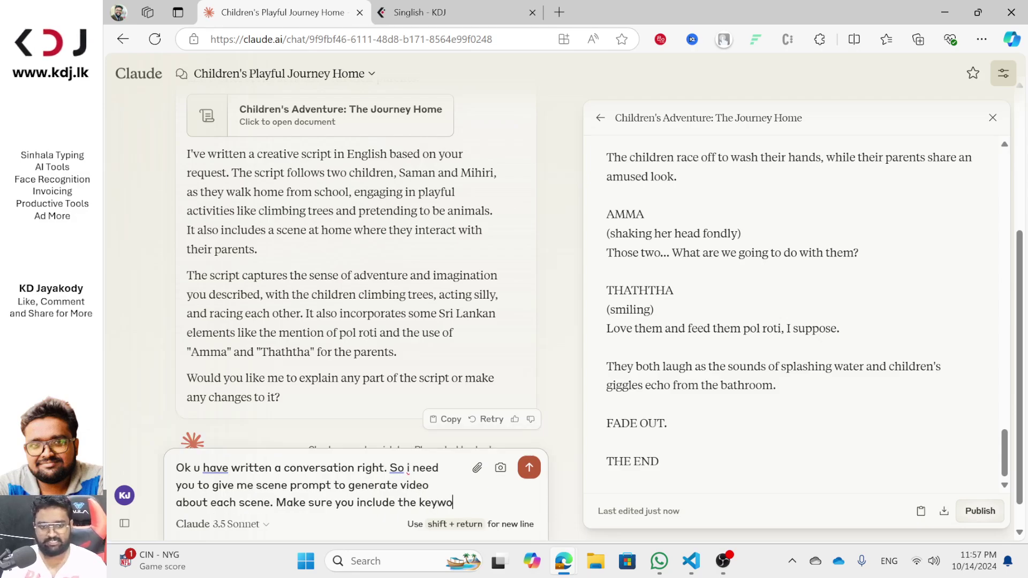
text(rds for each scene prompt.)
key(ctrl+a)
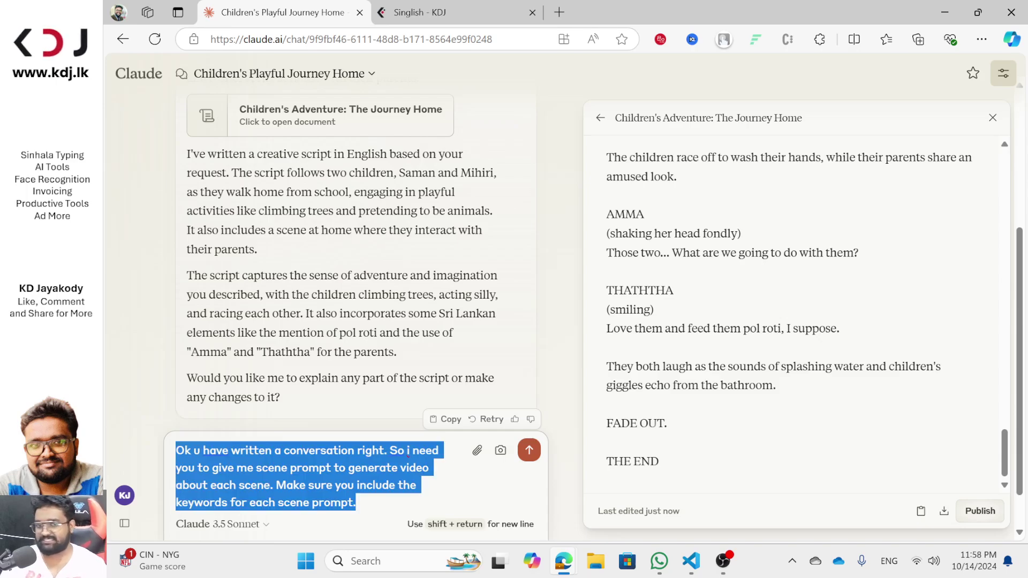
key(Return)
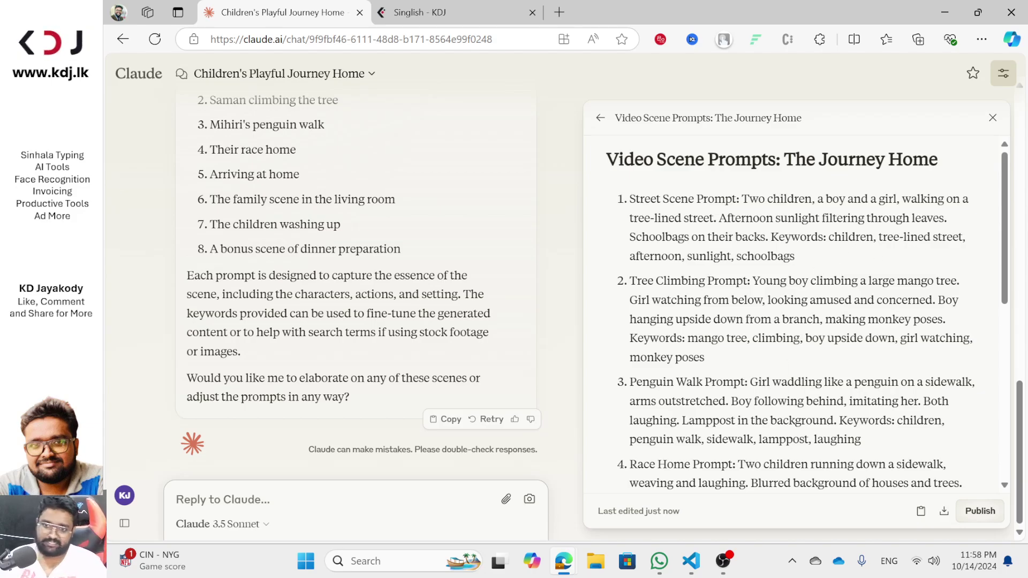
Step: Read through the generated video scene prompts document down to the dinner preparation prompt
scroll(798, 311, down, 5)
scroll(798, 311, down, 6)
scroll(798, 311, up, 4)
scroll(798, 311, down, 4)
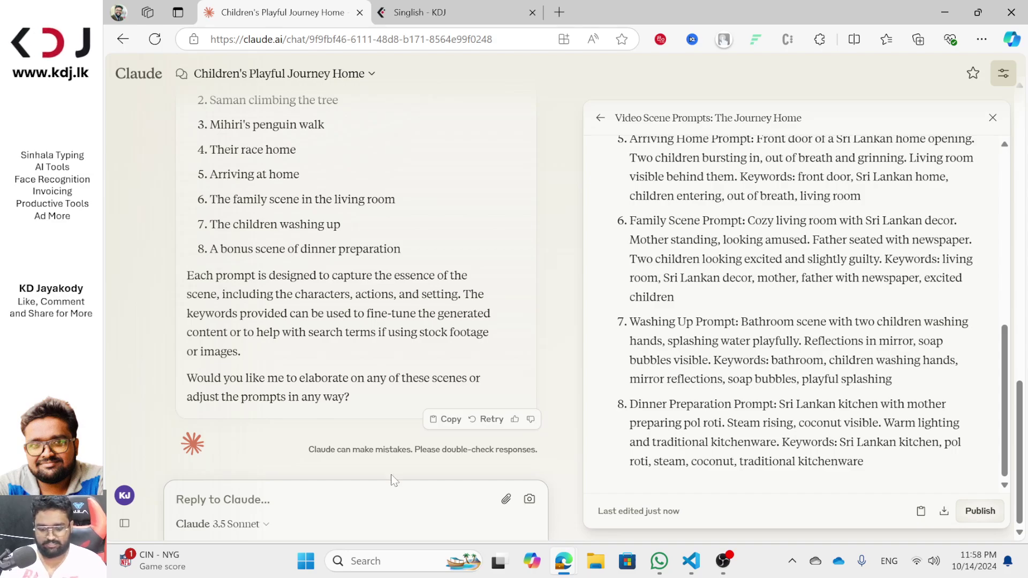
Step: Start a new reply to Claude with "Add the names as", removing the trial character name
text(Add the Student)
key(ctrl+BackSpace)
text(names as ")
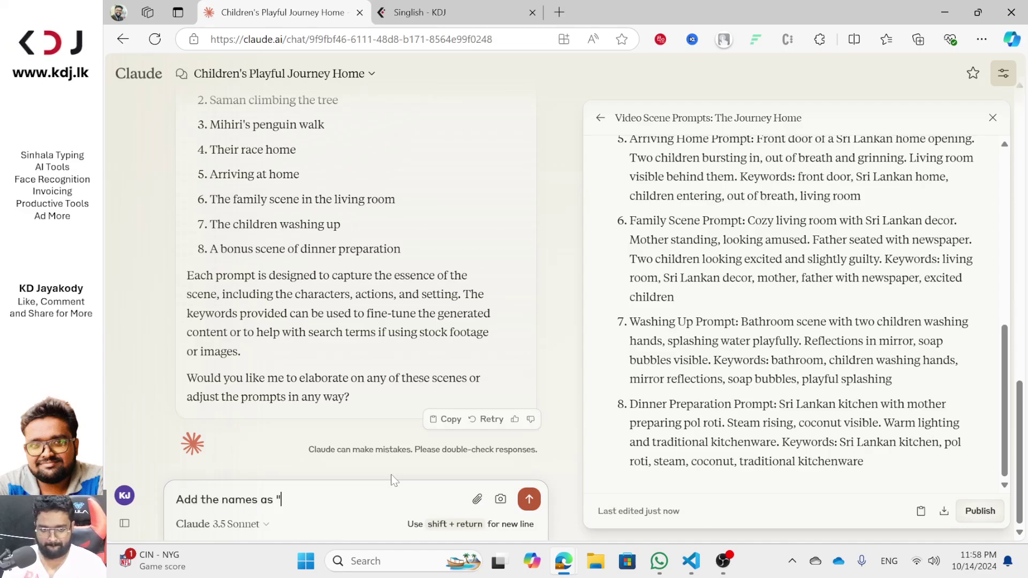
text(Kamal: and)
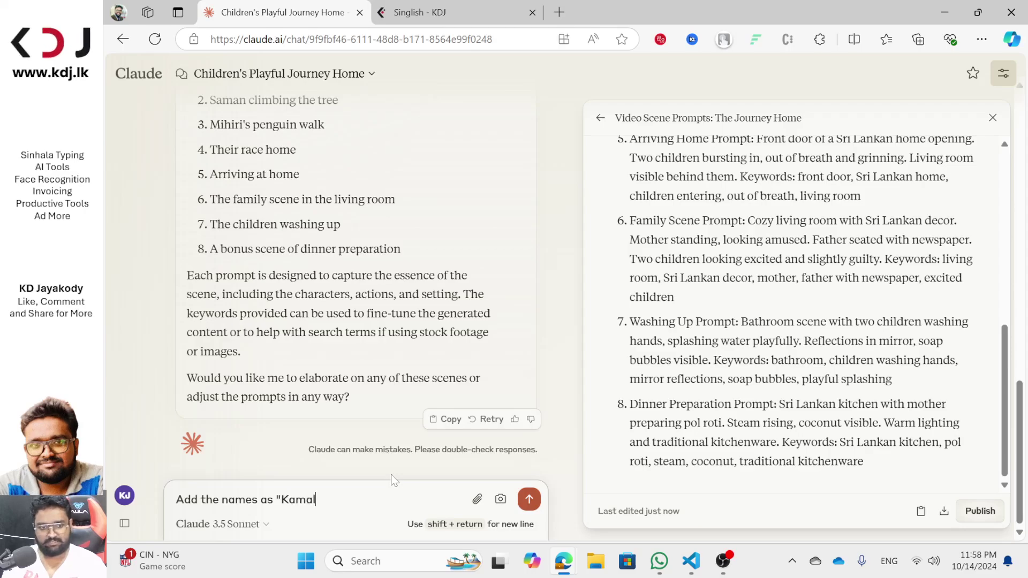
key(BackSpace)
key(BackSpace)
key(BackSpace)
key(BackSpace)
key(BackSpace)
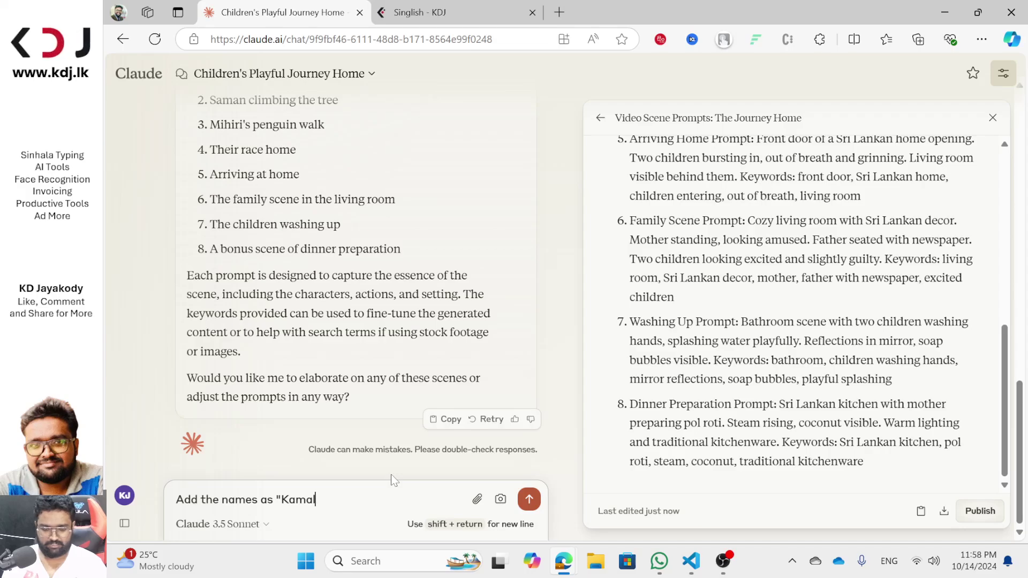
key(BackSpace)
key(BackSpace)
key(BackSpace)
key(BackSpace)
key(BackSpace)
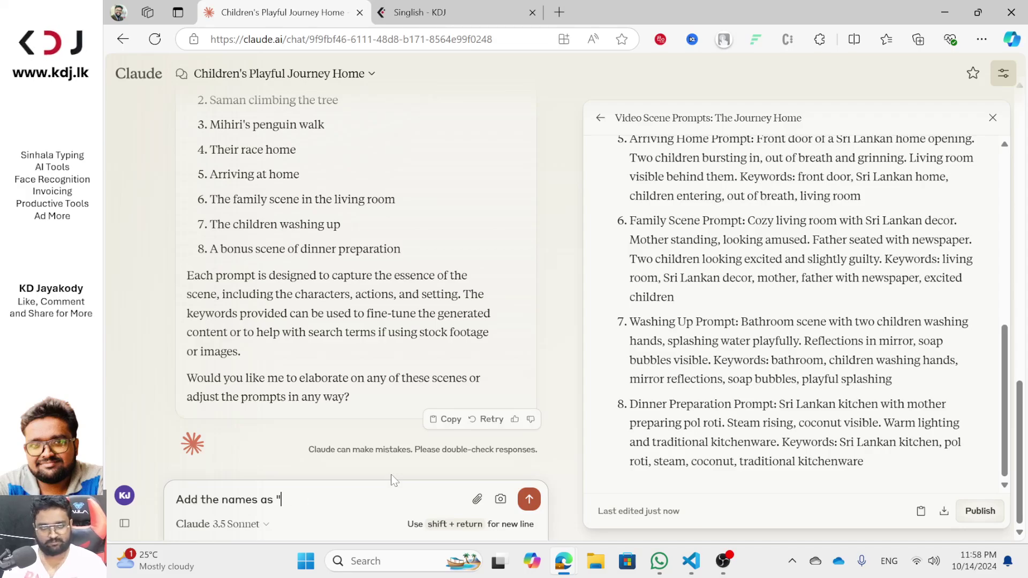
key(ctrl+n)
text(goog)
key(Return)
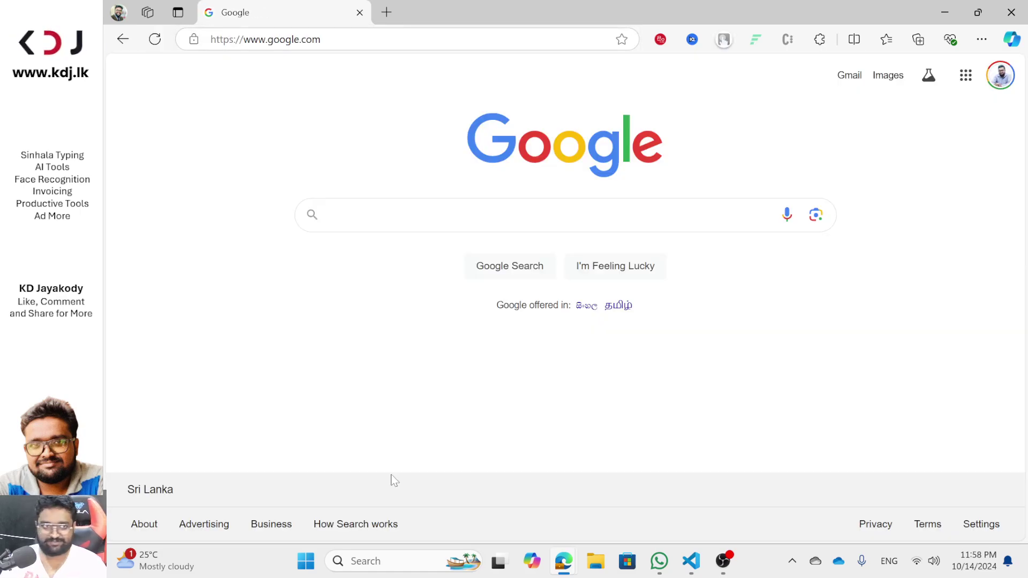
key(ctrl+w)
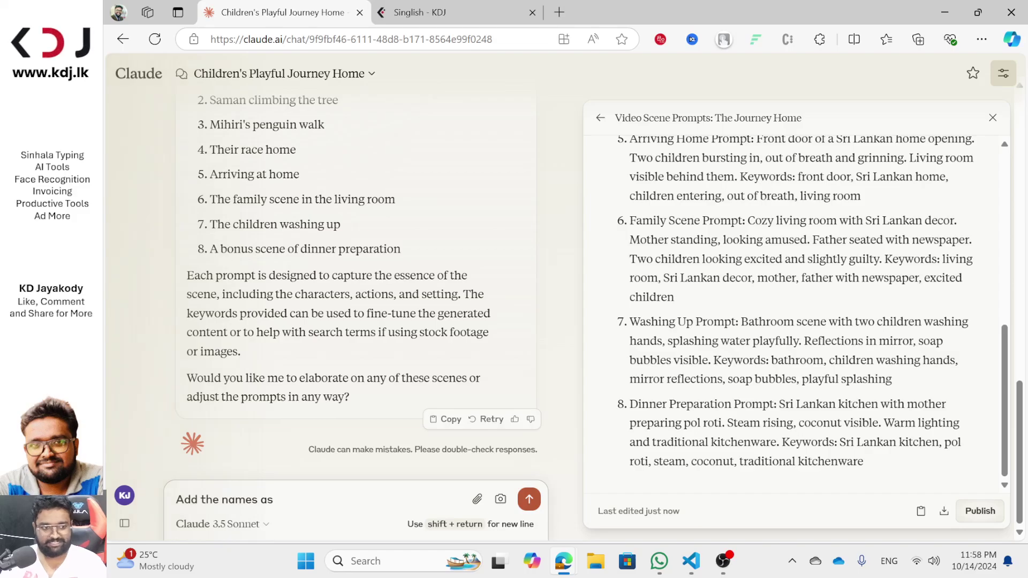
Step: Cut the reply draft back to the single word "Add"
key(BackSpace)
key(BackSpace)
key(BackSpace)
text(of)
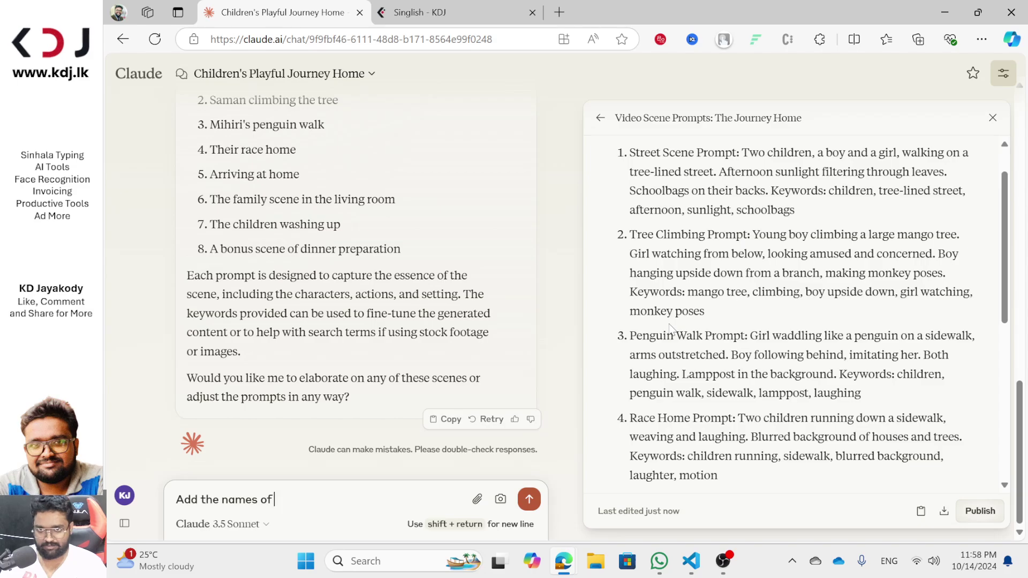
key(BackSpace)
key(BackSpace)
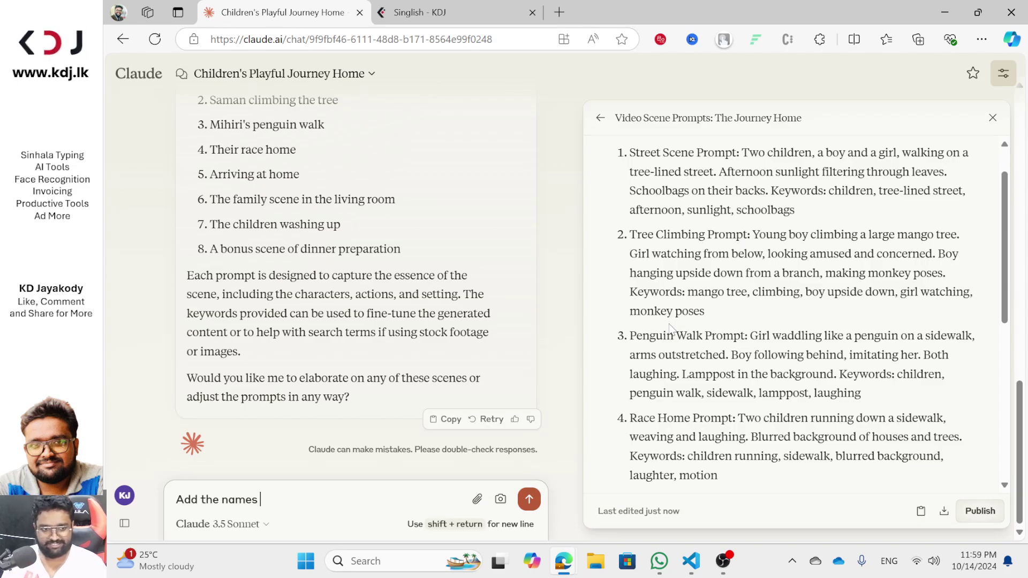
key(BackSpace)
key(BackSpace)
key(BackSpace)
key(BackSpace)
key(BackSpace)
key(BackSpace)
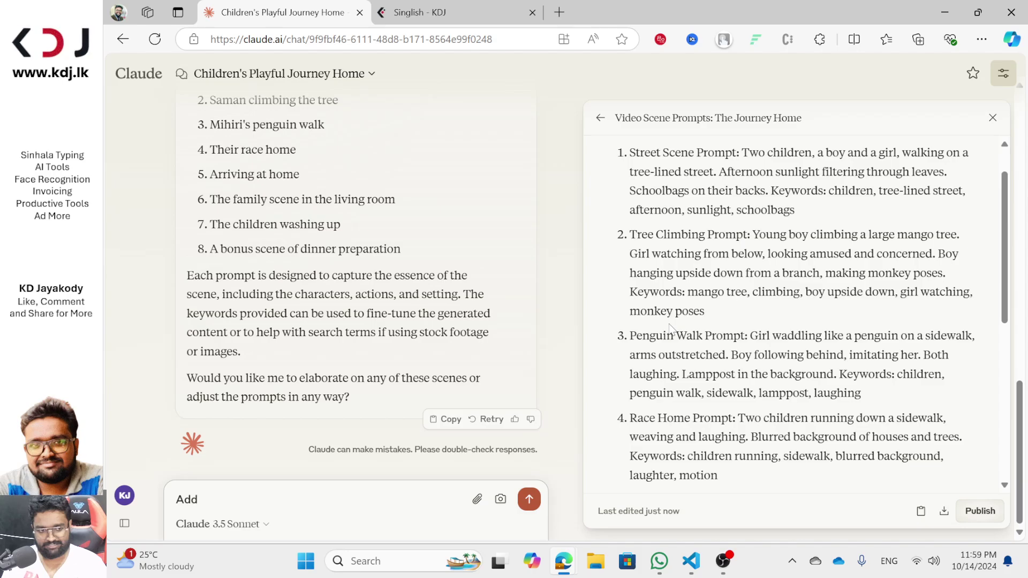
Step: Complete the reply as "Add the name for both students and modify the scene prompt again" and send it
text(the name f)
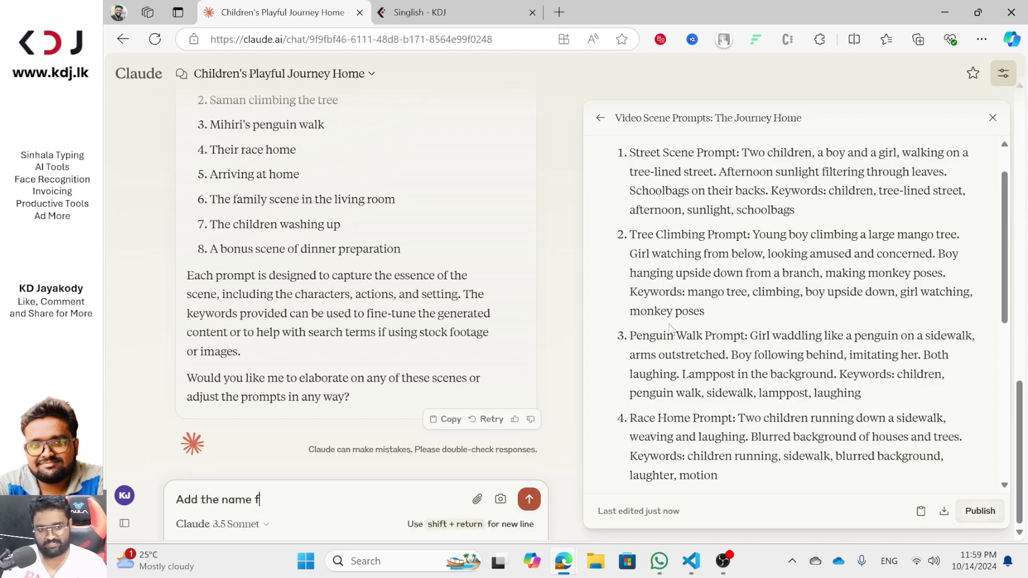
text(or both students)
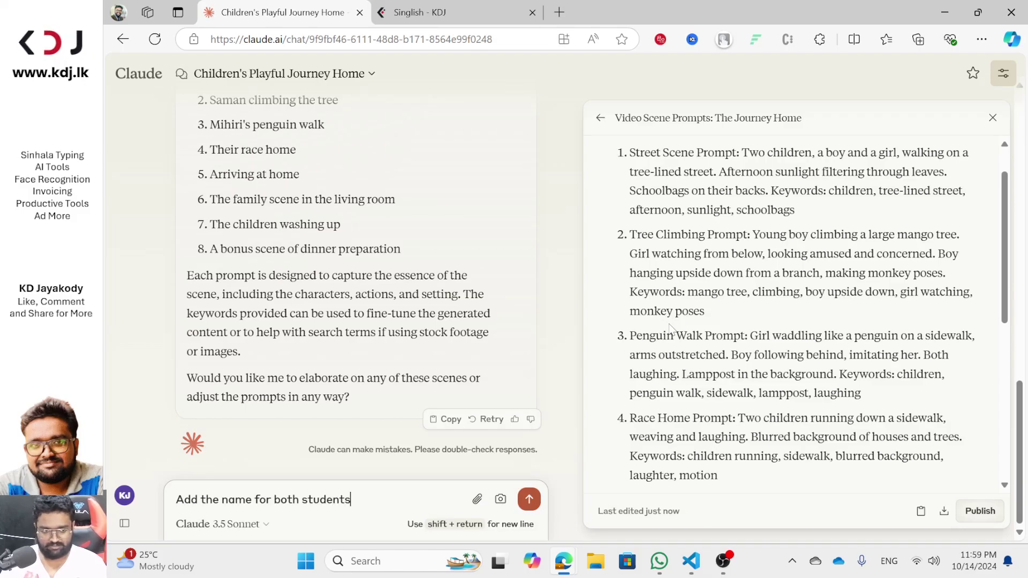
text( and )
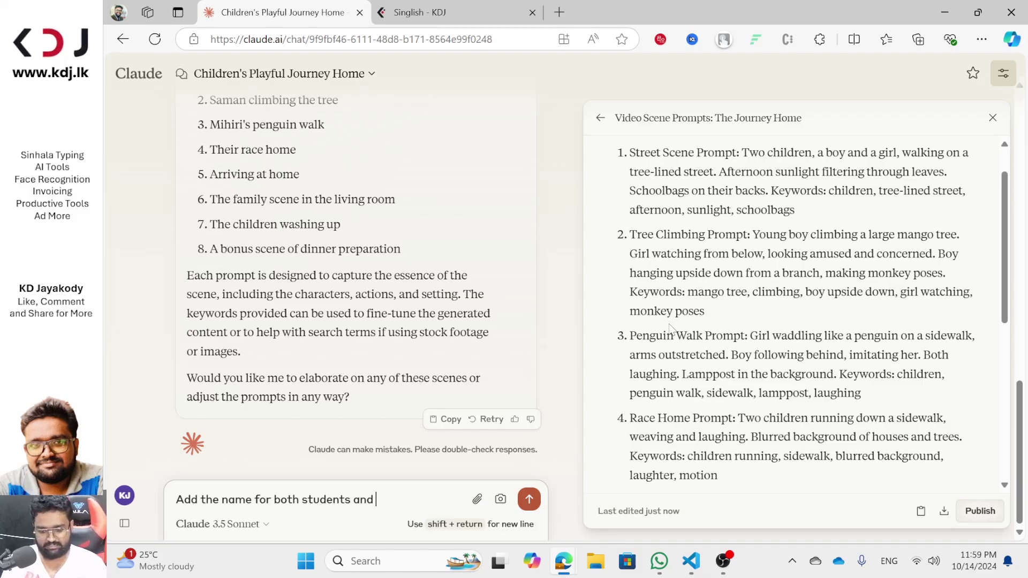
text(modify t)
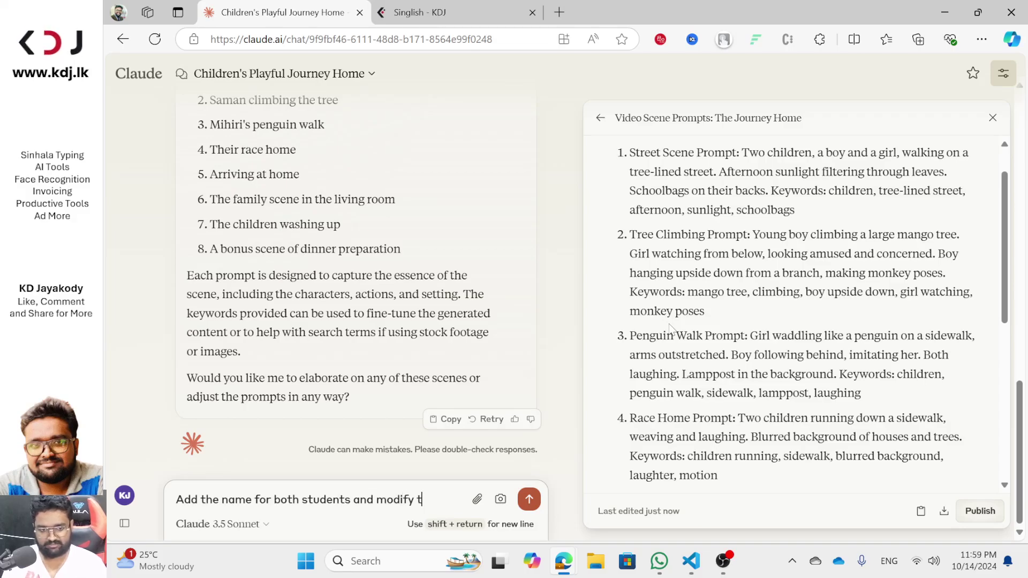
text(he scene prompt again)
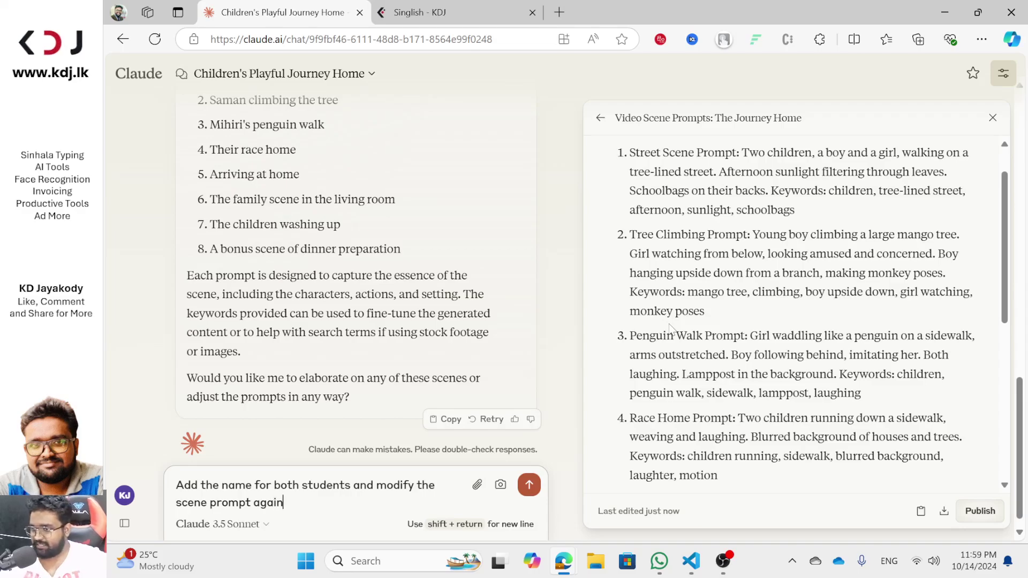
key(Return)
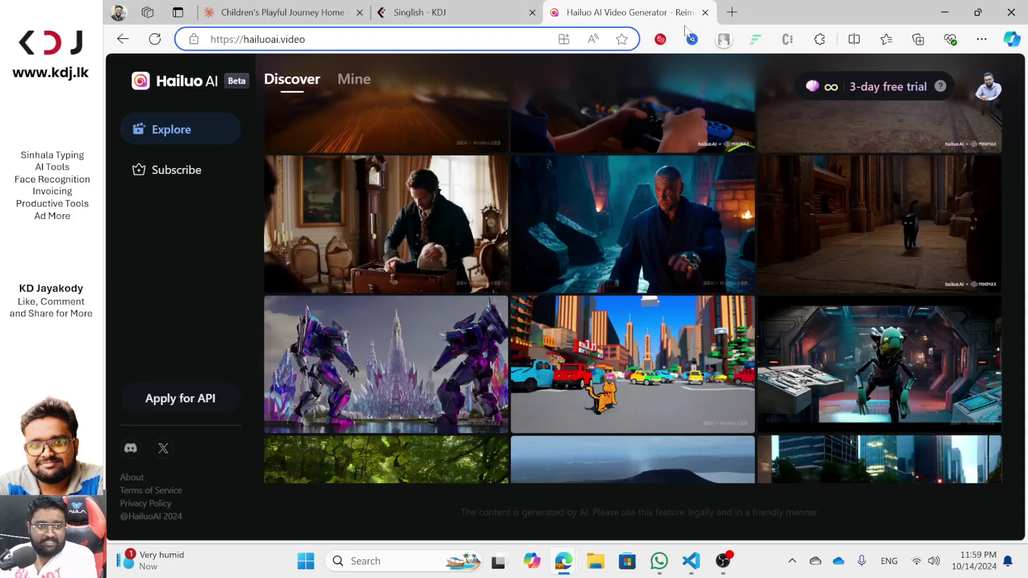
Step: Compare the hailuoai.video generator page with hailuoai.com in a separate tab, and close the extra tab
scroll(682, 188, up, 8)
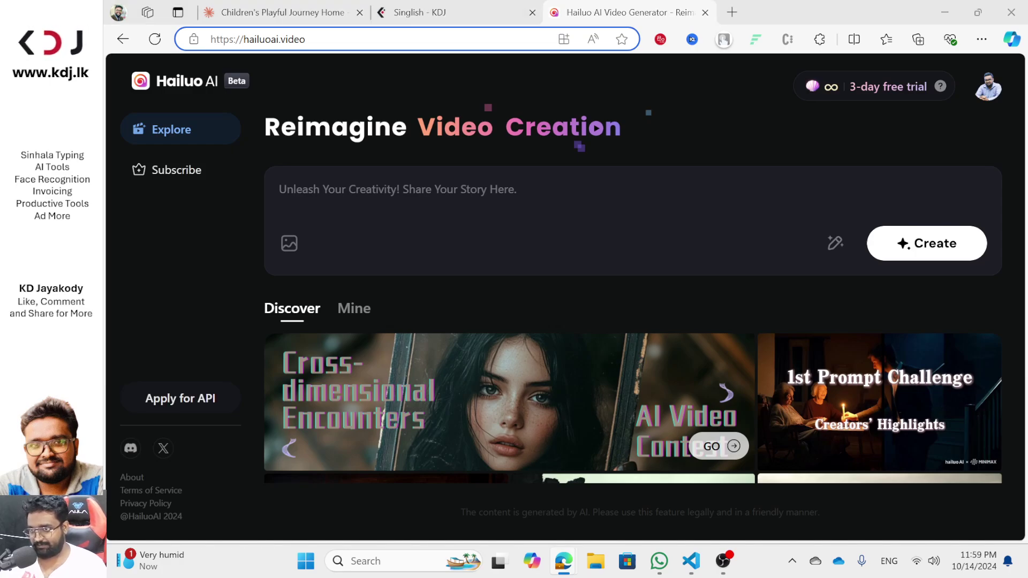
click(732, 12)
key(ctrl+v)
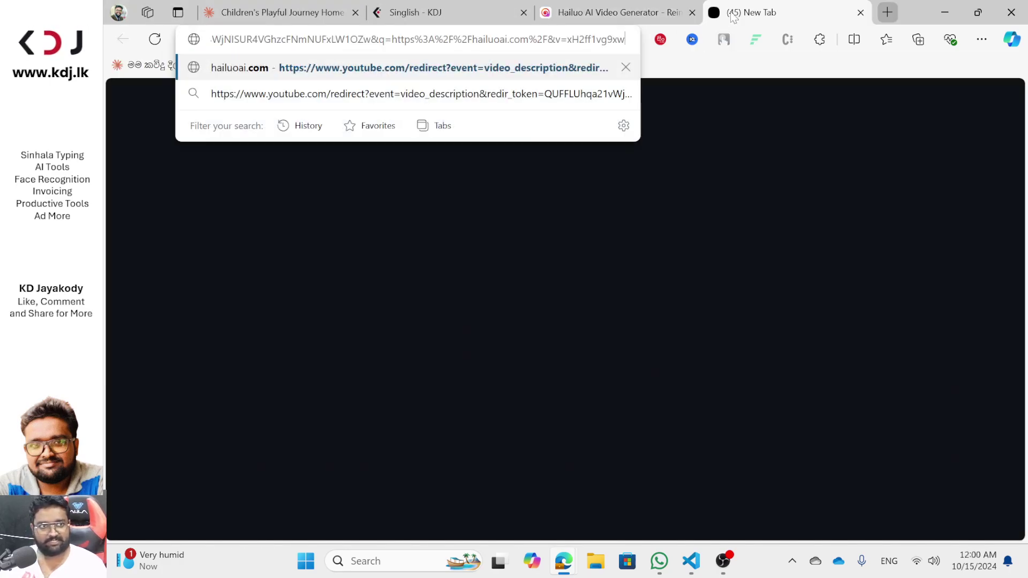
key(Return)
middle_click(736, 19)
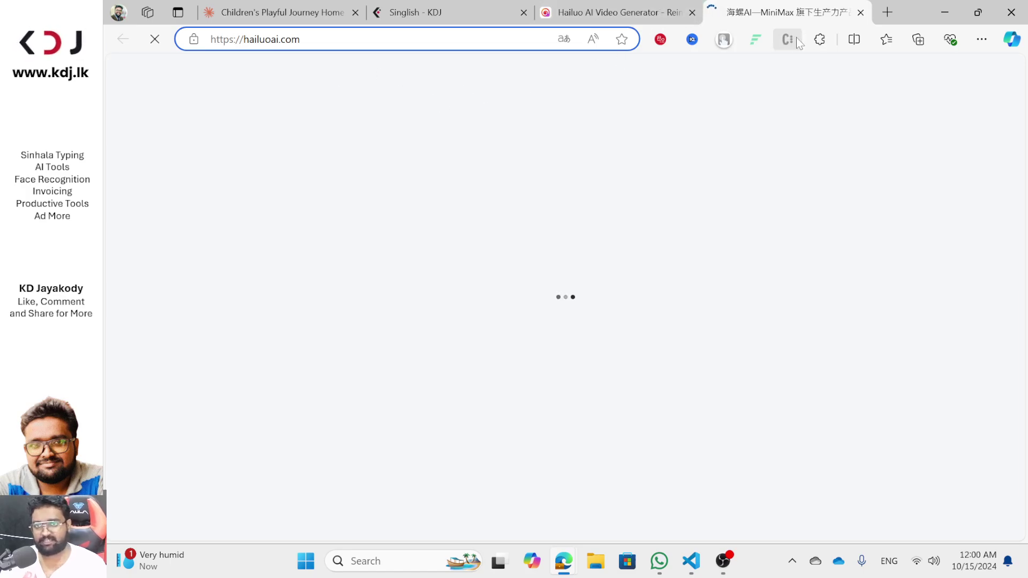
click(601, 6)
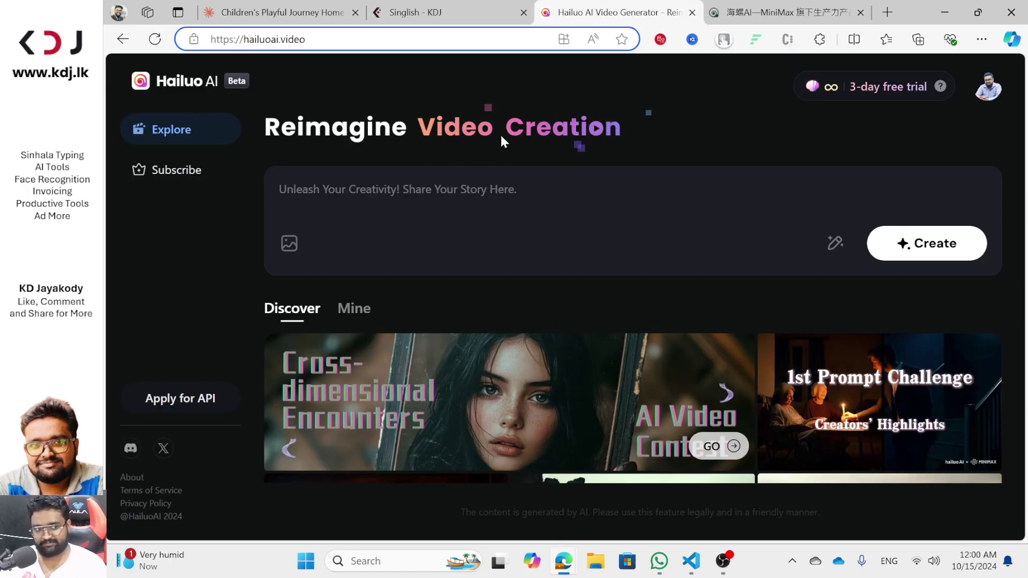
mouse_move(885, 88)
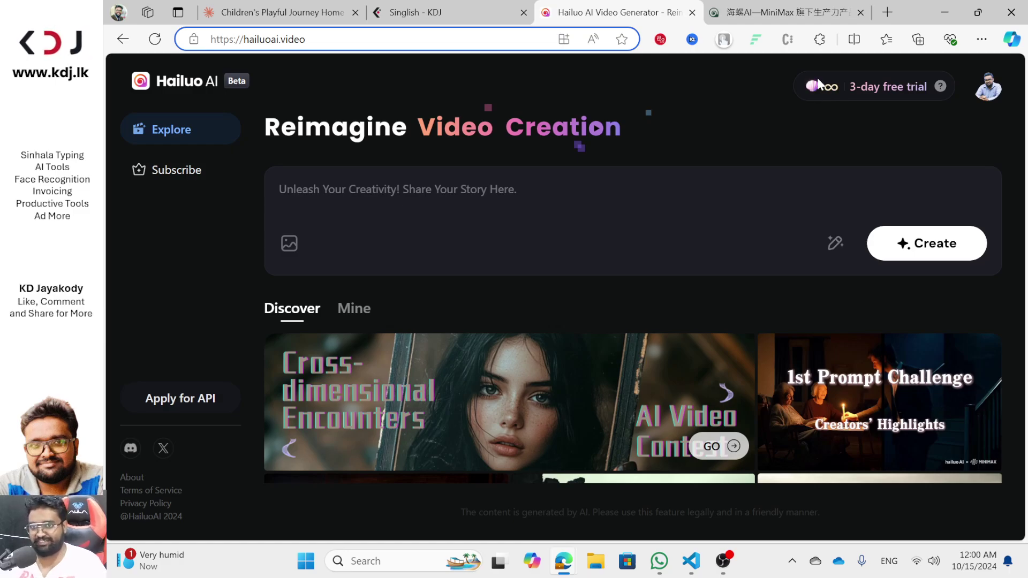
click(777, 11)
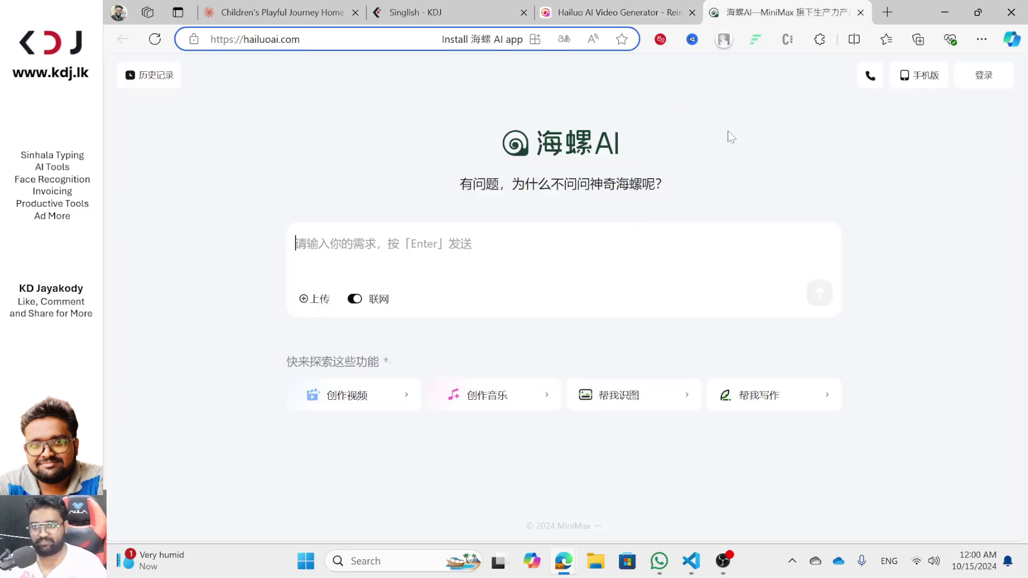
key(ctrl+w)
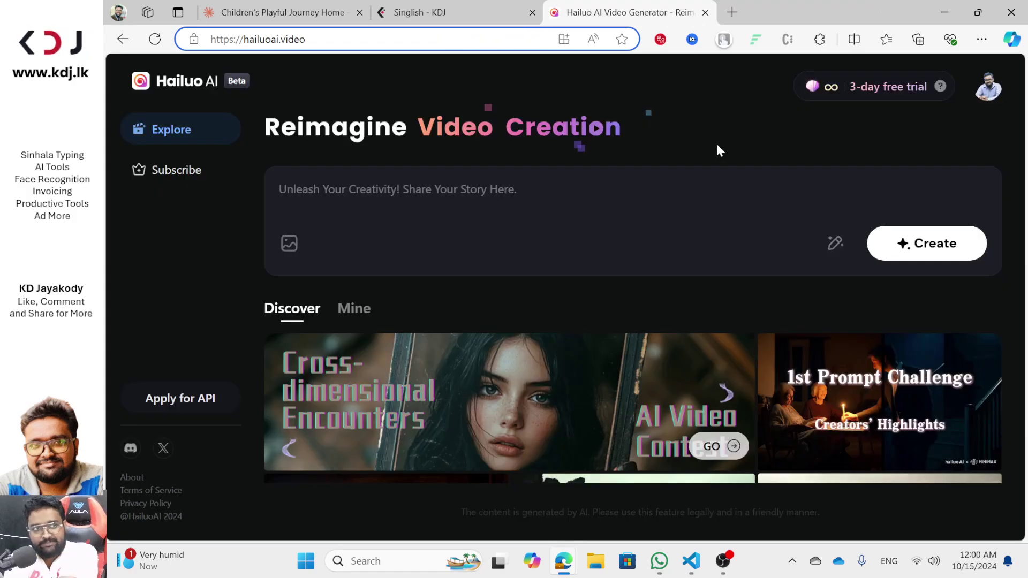
Step: Review the Hailuo AI subscription plans and return to the Explore page
click(172, 182)
scroll(512, 257, down, 3)
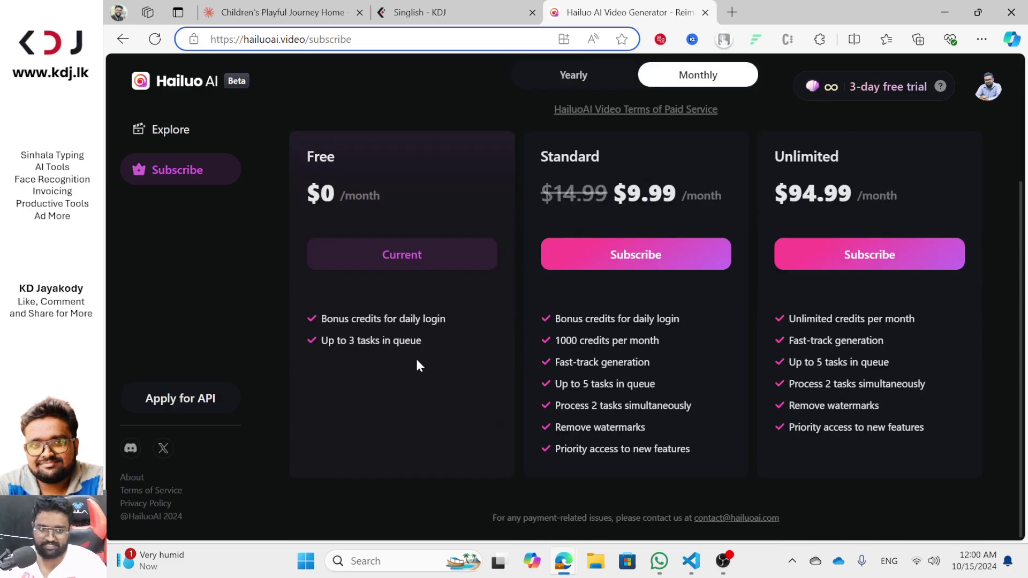
scroll(308, 315, up, 3)
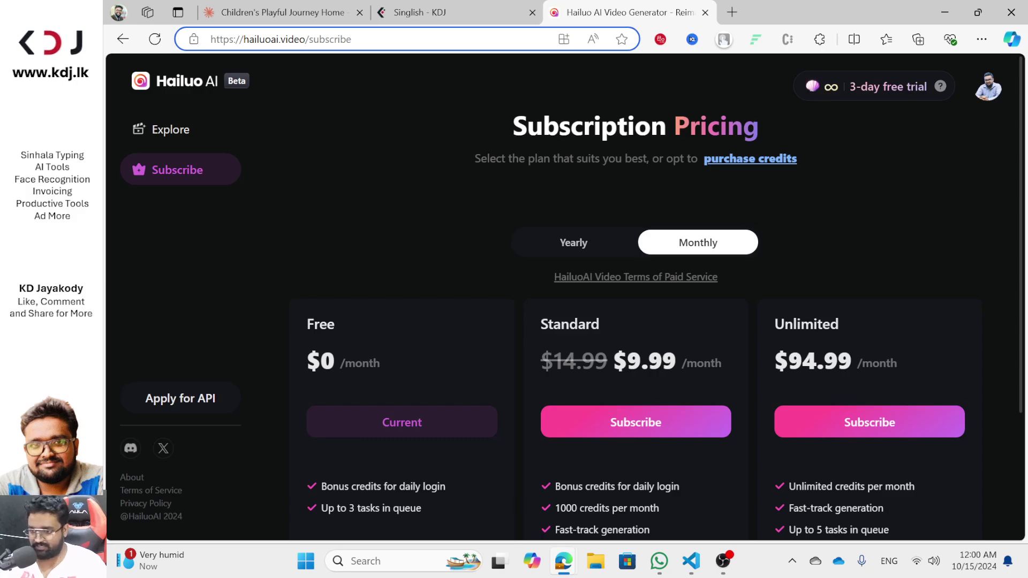
click(188, 138)
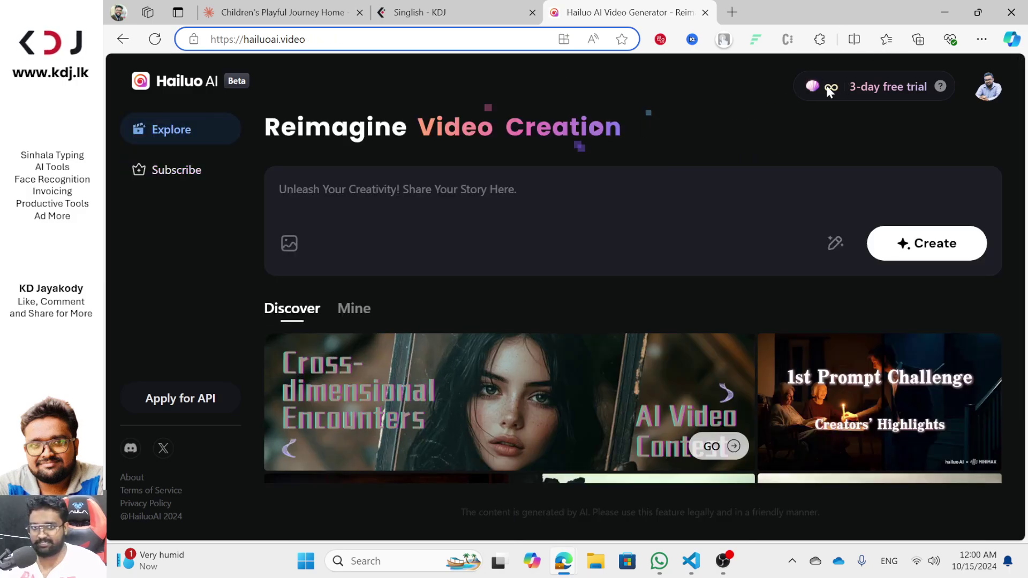
Step: Copy the first updated prompt, the street scene, from Claude's document and paste it into Hailuo AI's video prompt
click(279, 12)
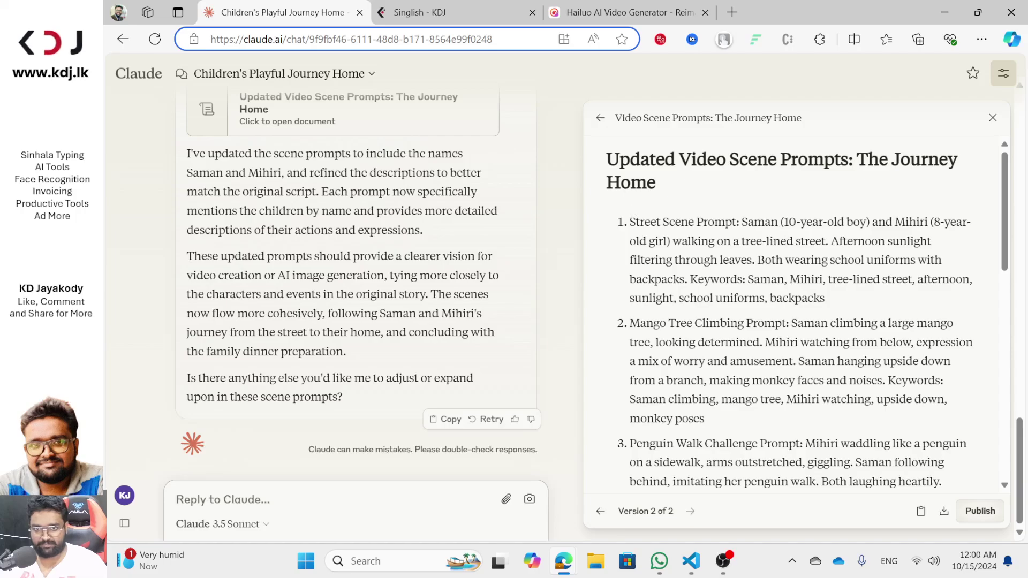
drag(630, 221, 825, 298)
key(ctrl+c)
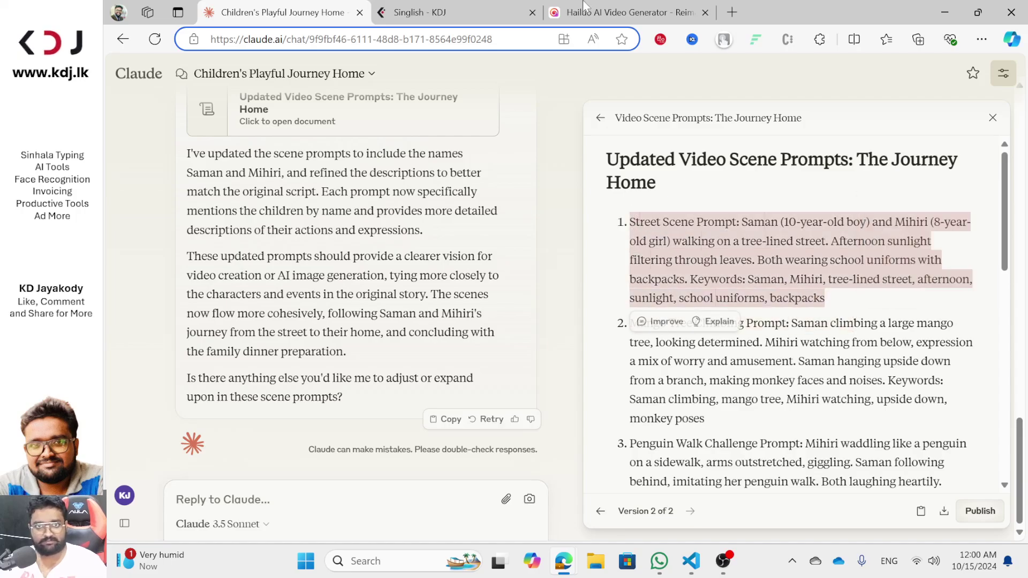
drag(581, 8, 462, 13)
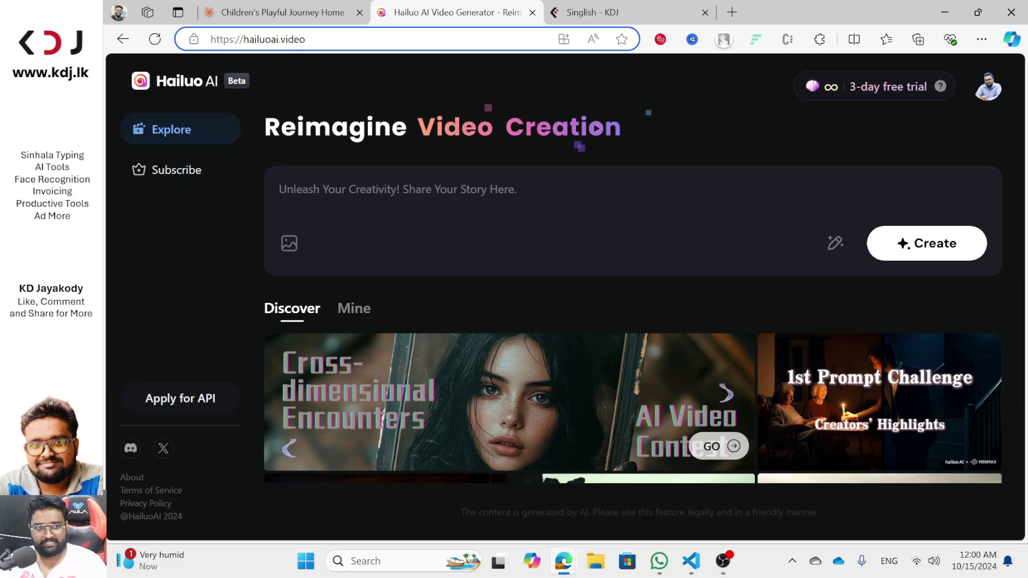
key(ctrl+v)
Step: Strip the "Keywords:" label, the "Street Scene" heading and the "Prompt:" label from the pasted video prompt
drag(327, 250, 250, 238)
key(BackSpace)
key(Left)
key(Up)
key(Up)
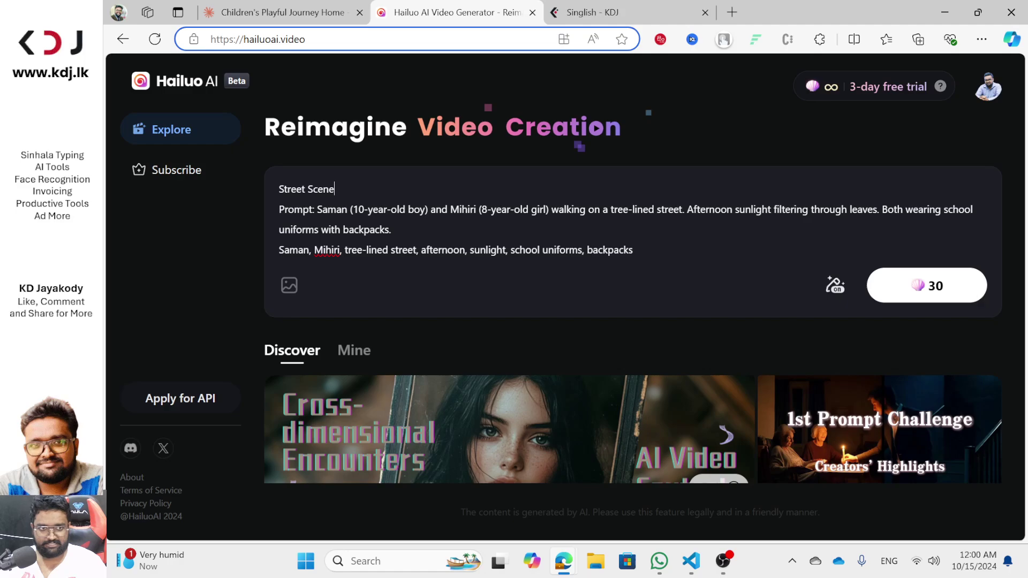
key(shift+Home)
key(BackSpace)
key(Delete)
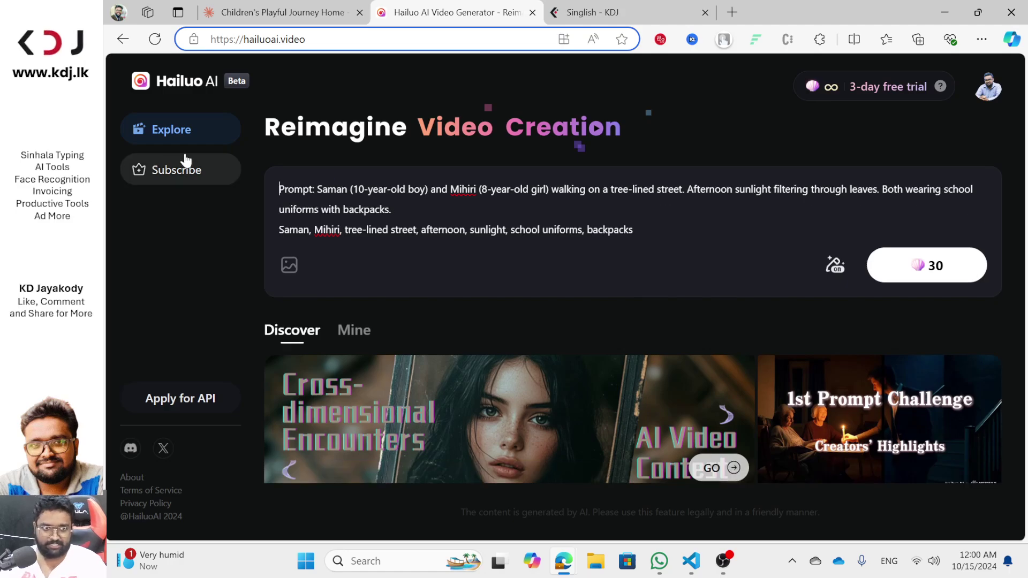
key(ctrl+shift+Right)
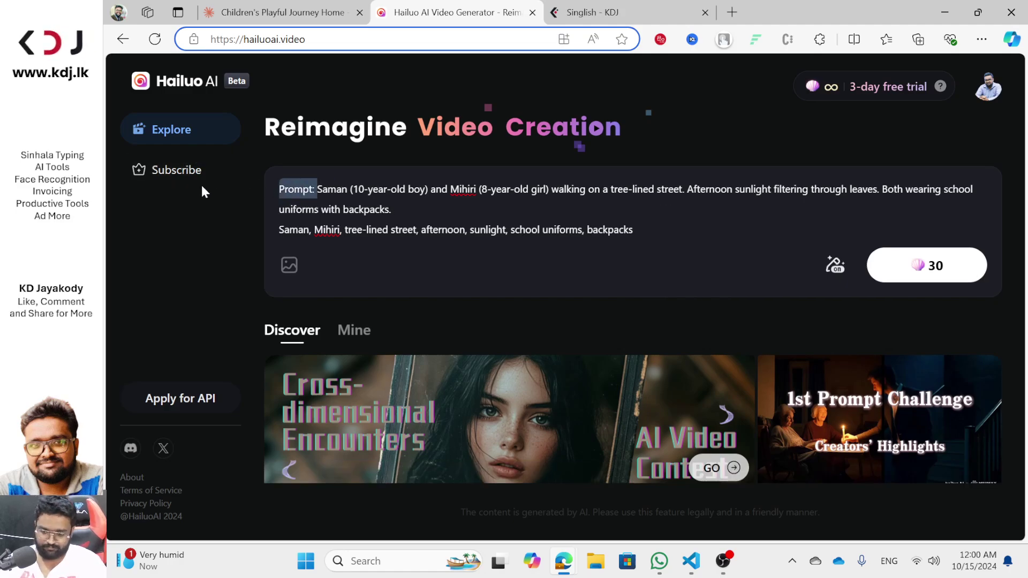
key(BackSpace)
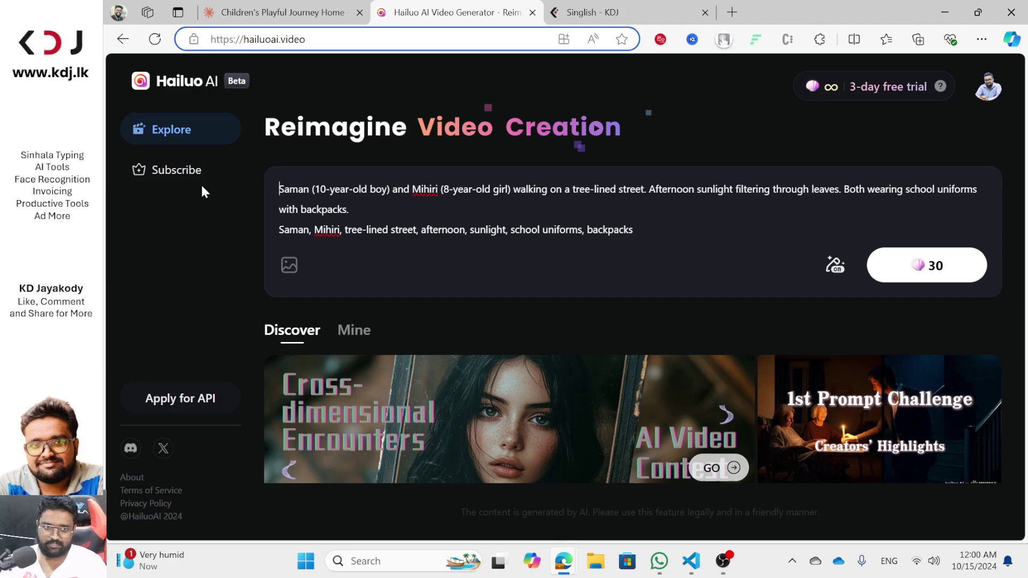
Step: Submit the street scene prompt for video generation and turn off the automatic prompt enhancement
click(929, 277)
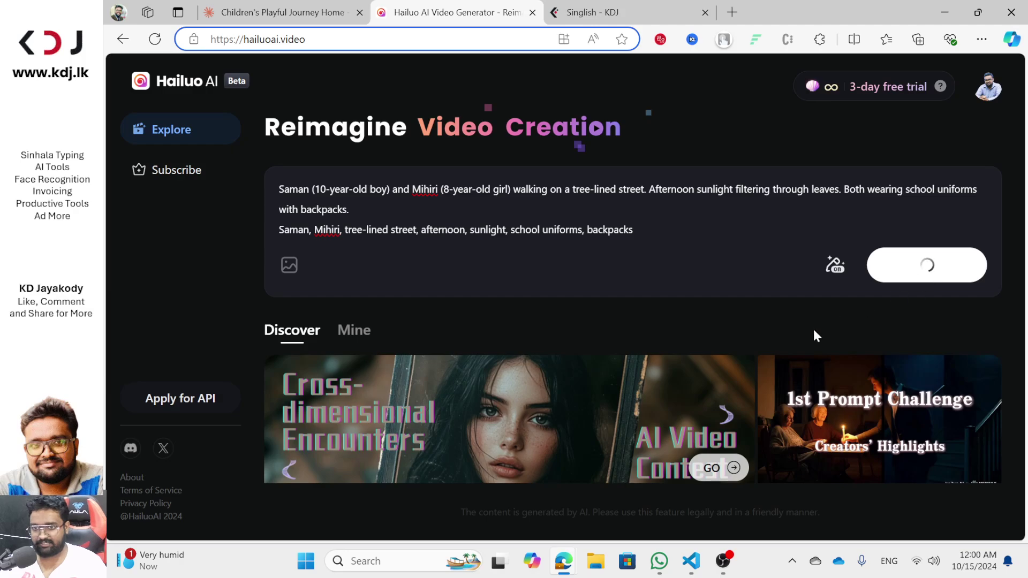
click(842, 271)
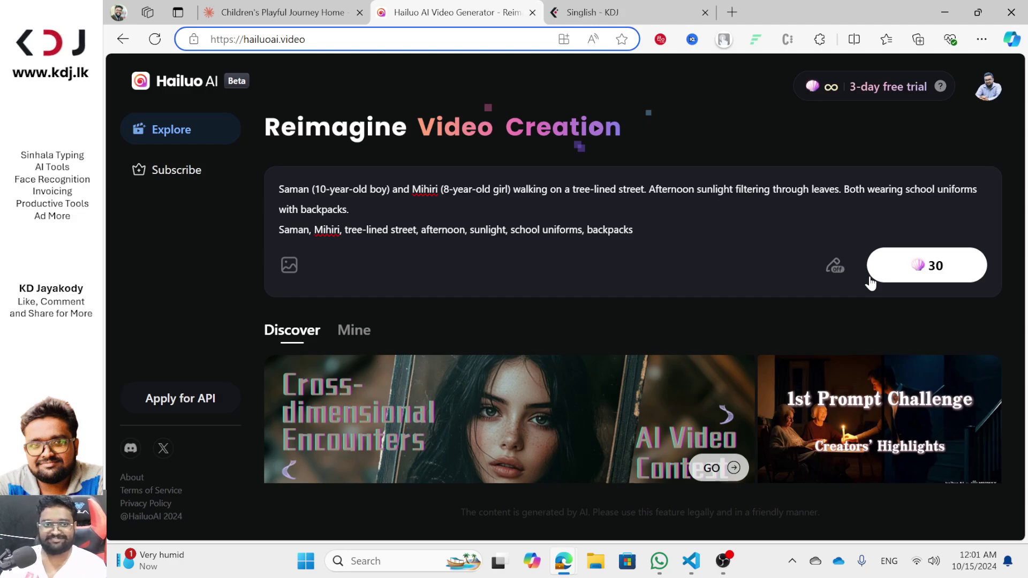
mouse_move(841, 266)
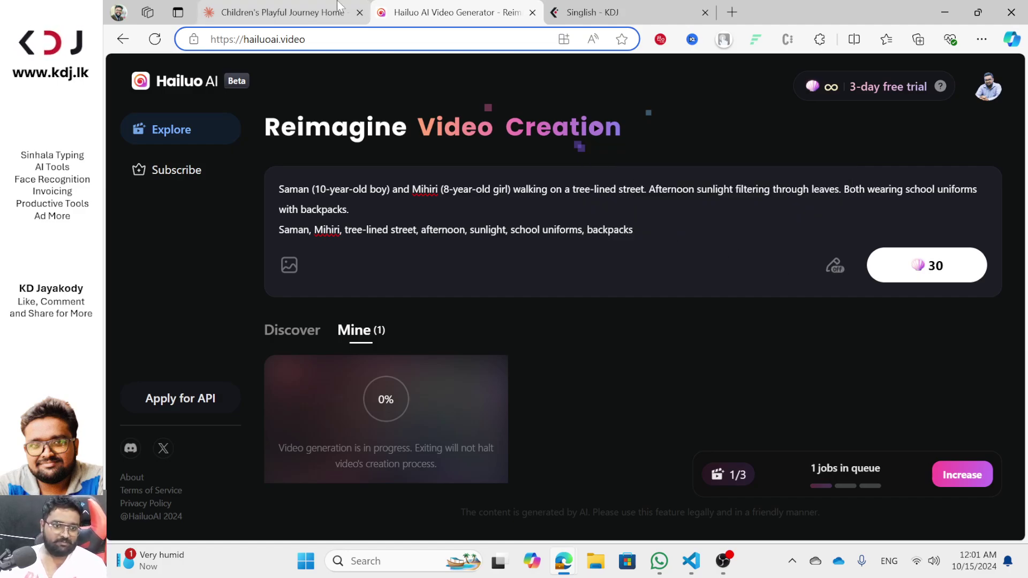
Step: Copy the second prompt, Mango Tree Climbing, from Claude's document and replace the street scene text in Hailuo AI's prompt with it
click(279, 12)
drag(630, 323, 706, 420)
key(ctrl+c)
click(450, 11)
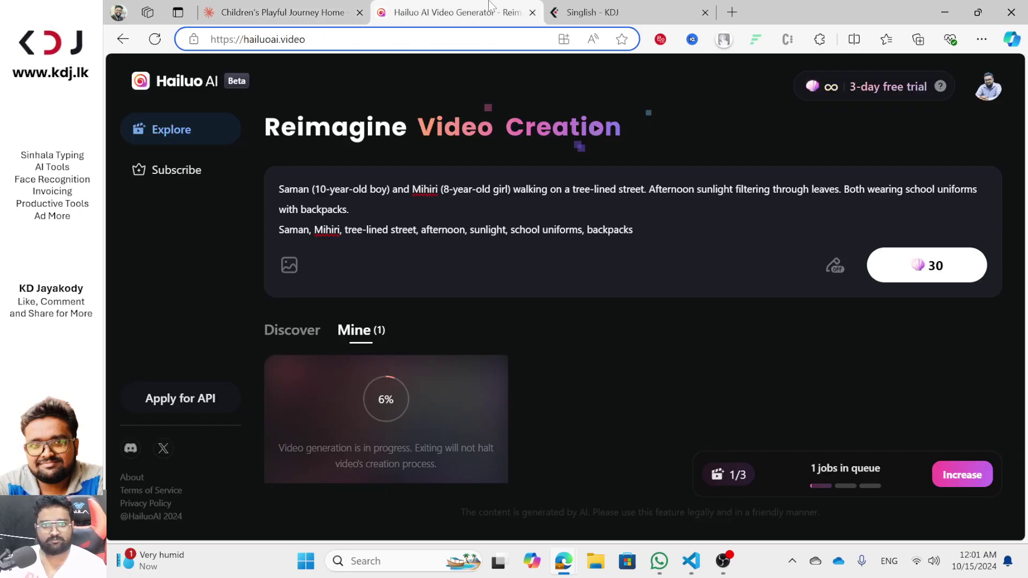
key(ctrl+a)
key(ctrl+v)
Step: Remove the "Mango Tree Climbing" heading and the "Prompt:" and "Keywords:" labels, and submit the prompt for video generation
drag(375, 189, 223, 181)
key(BackSpace)
key(Delete)
drag(317, 189, 266, 194)
key(BackSpace)
drag(324, 230, 251, 175)
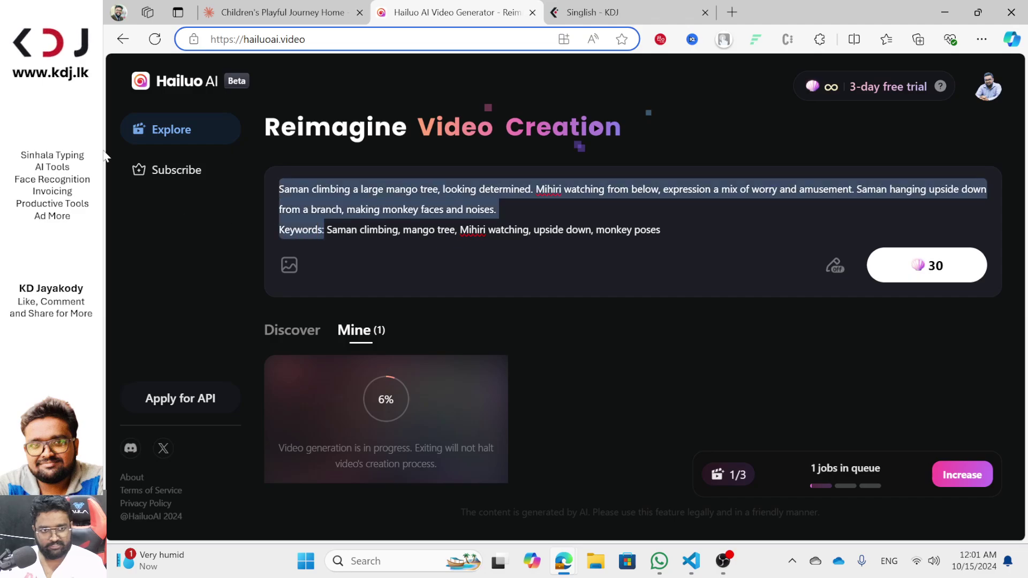
click(298, 189)
drag(327, 230, 242, 238)
key(BackSpace)
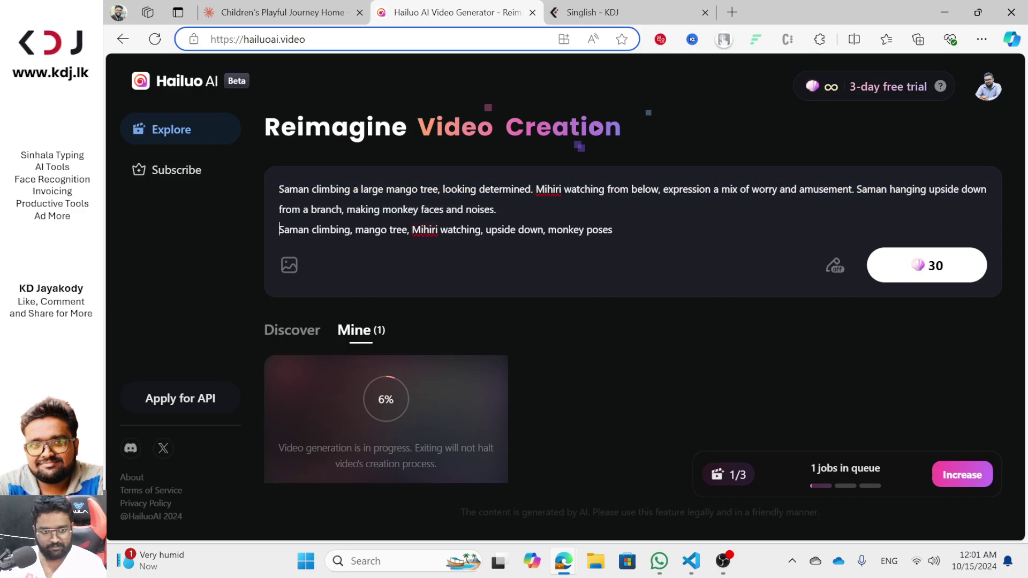
click(959, 273)
Step: Copy the third prompt, Penguin Walk Challenge, from Claude's document and paste it over the mango tree text in Hailuo AI
click(273, 12)
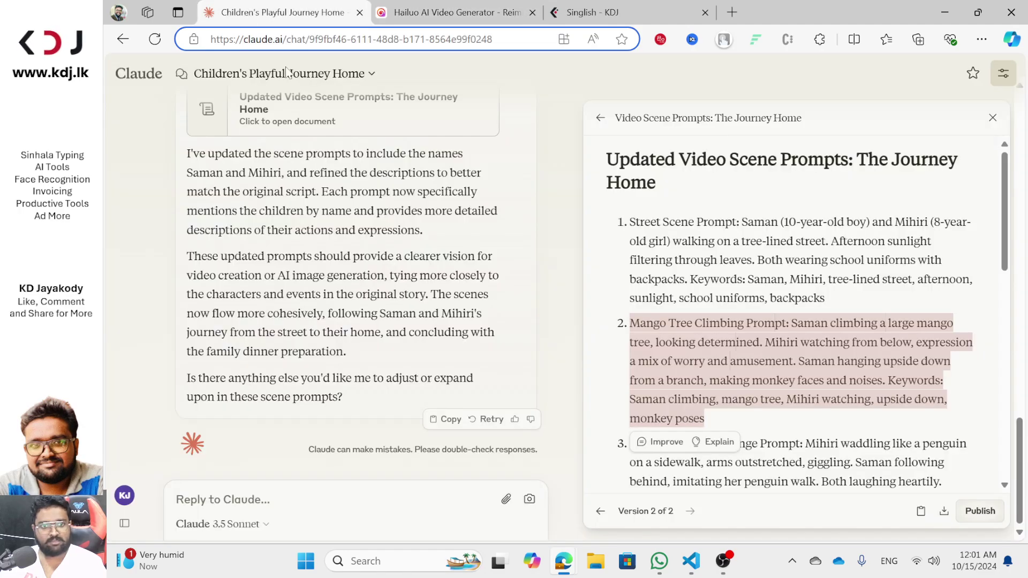
scroll(633, 299, down, 3)
drag(633, 299, 939, 377)
key(ctrl+c)
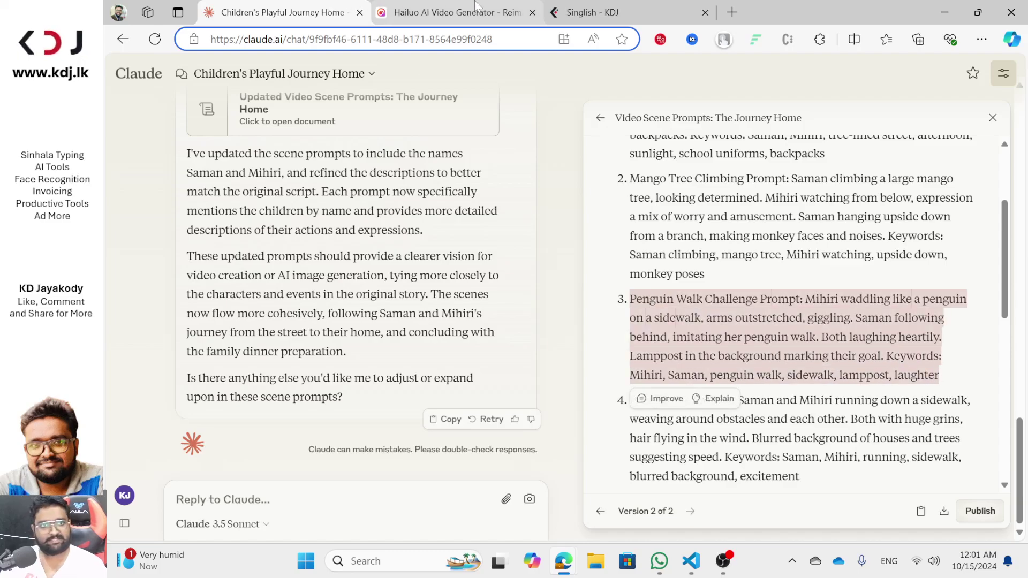
click(475, 7)
key(ctrl+a)
click(497, 209)
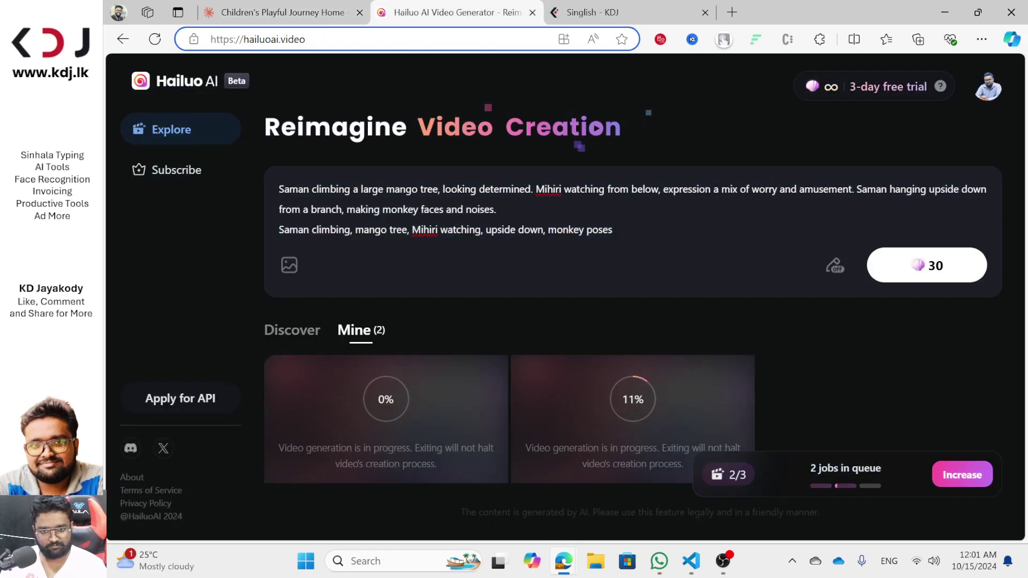
key(ctrl+a)
key(ctrl+v)
Step: Remove the "Penguin Walk Challenge" heading and the "Keywords:" label, and submit the prompt for video generation
drag(388, 189, 278, 189)
key(BackSpace)
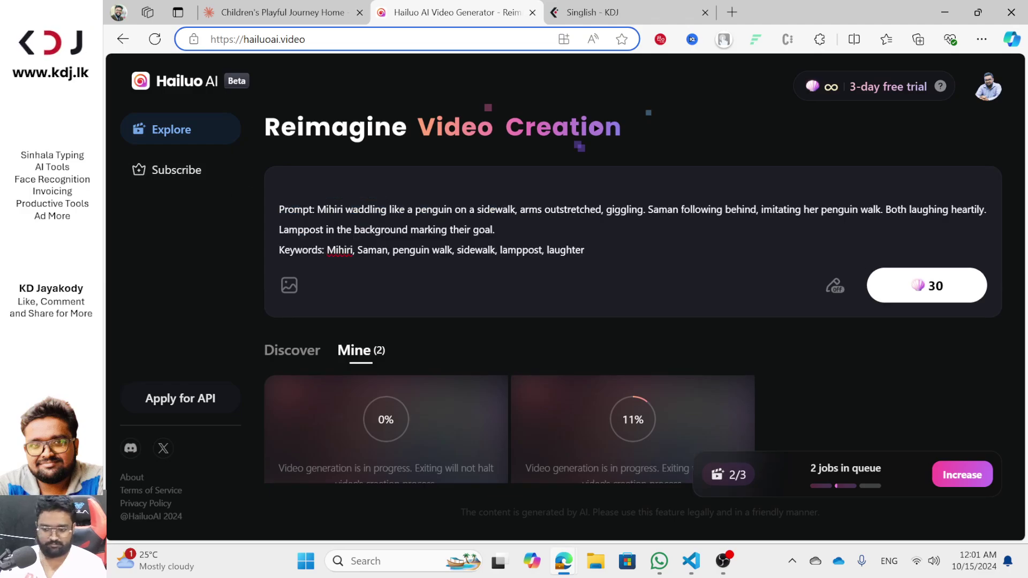
key(Delete)
drag(327, 230, 278, 232)
key(BackSpace)
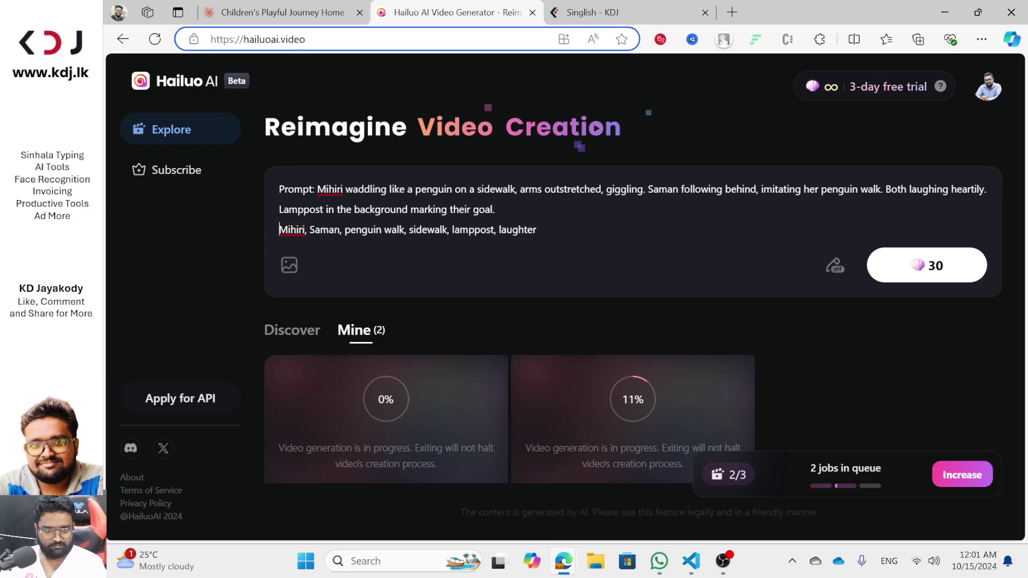
click(928, 273)
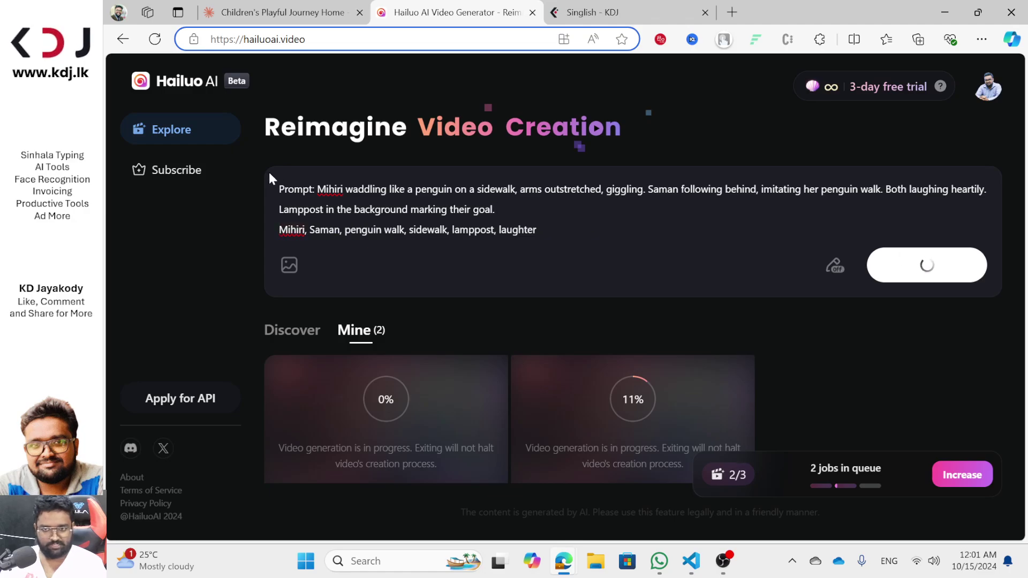
Step: Look over the remaining prompts in Claude's document and check the progress of the queued videos in Hailuo AI
click(273, 12)
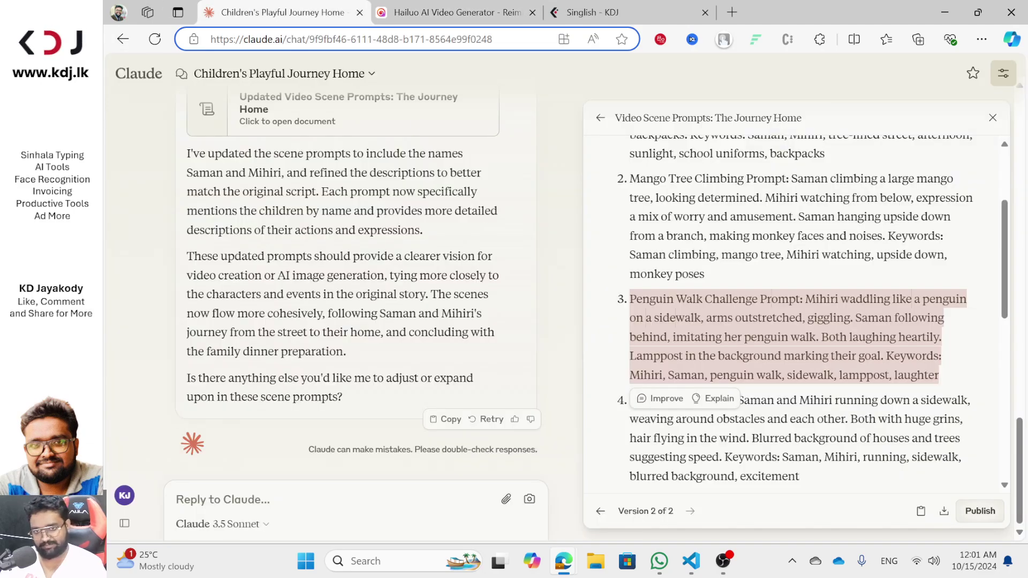
scroll(798, 310, down, 3)
click(456, 11)
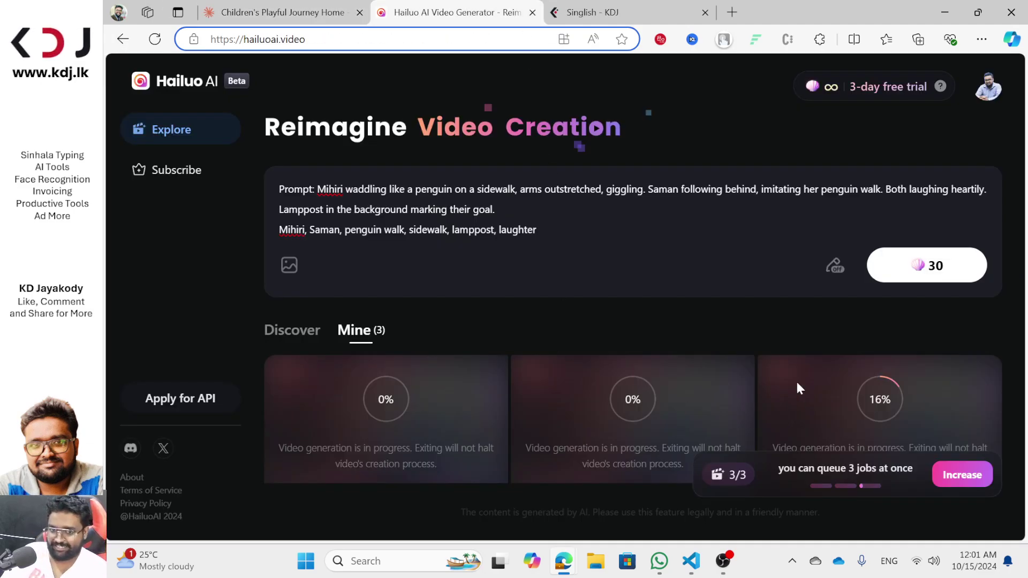
scroll(796, 407, down, 2)
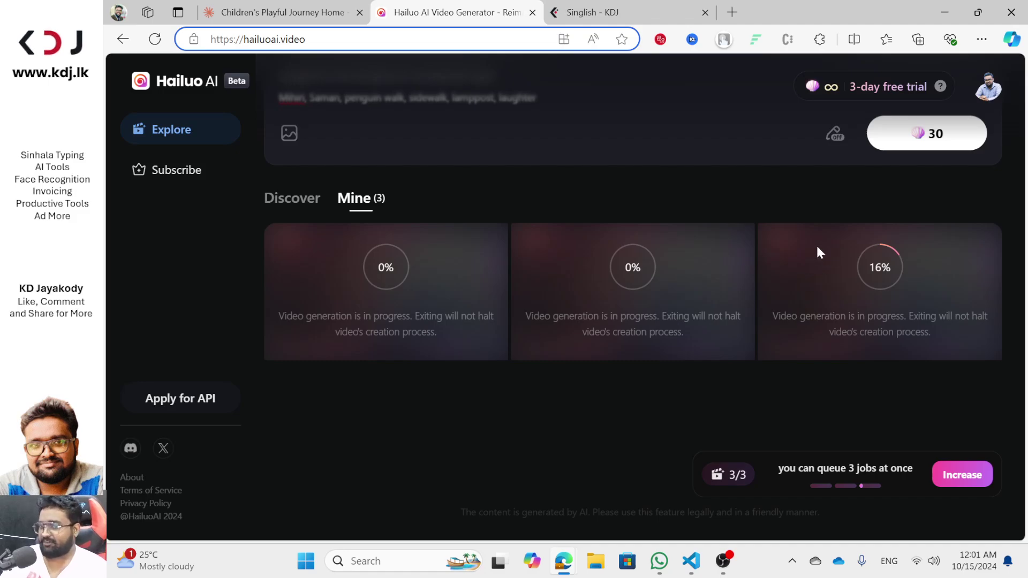
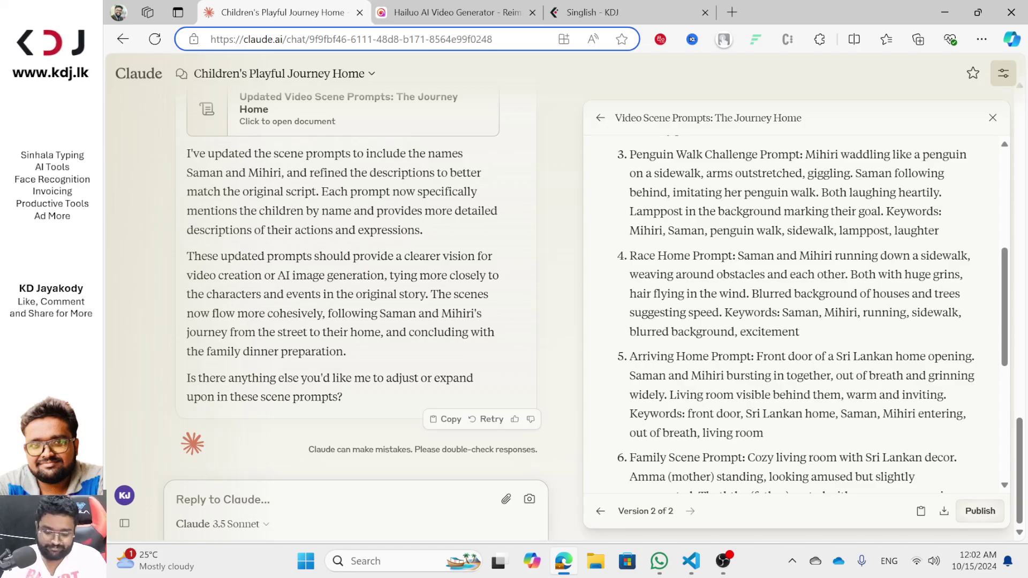
Step: Switch to the Claude chat and send the message "can u give those prompt in sinhala"
text(can u)
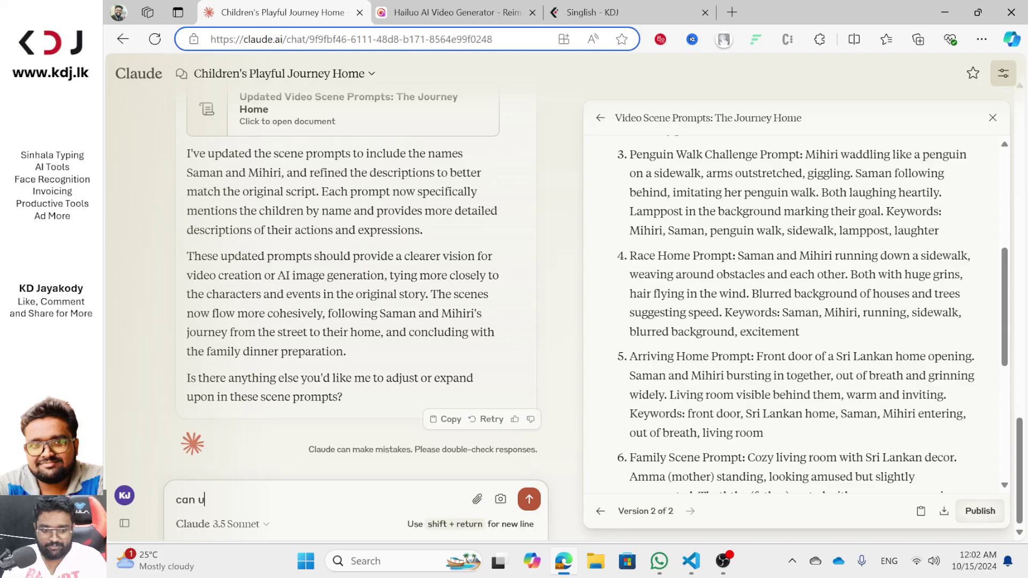
text( give thins)
key(BackSpace)
key(BackSpace)
text(ose p)
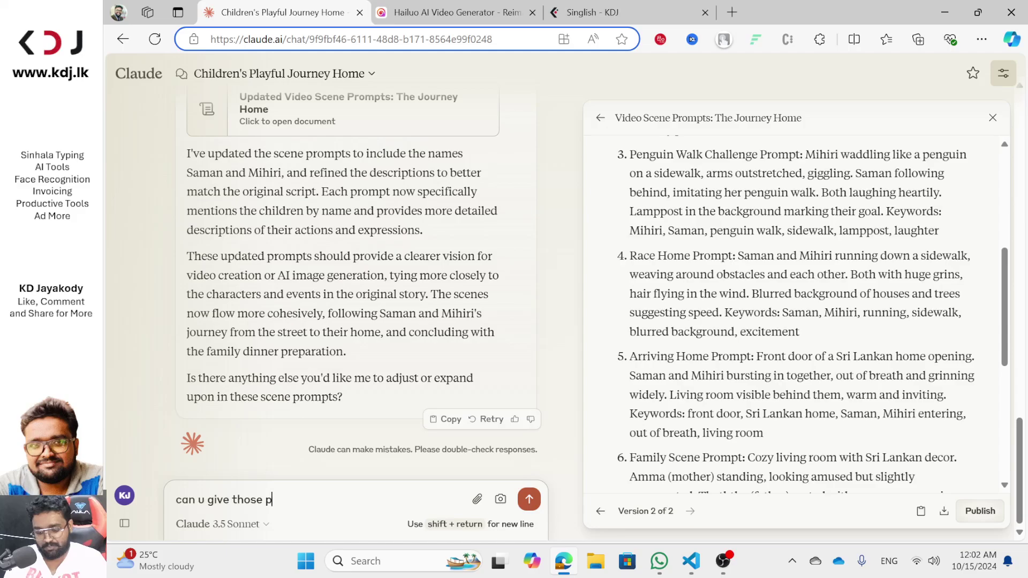
text(rompt in sinhala)
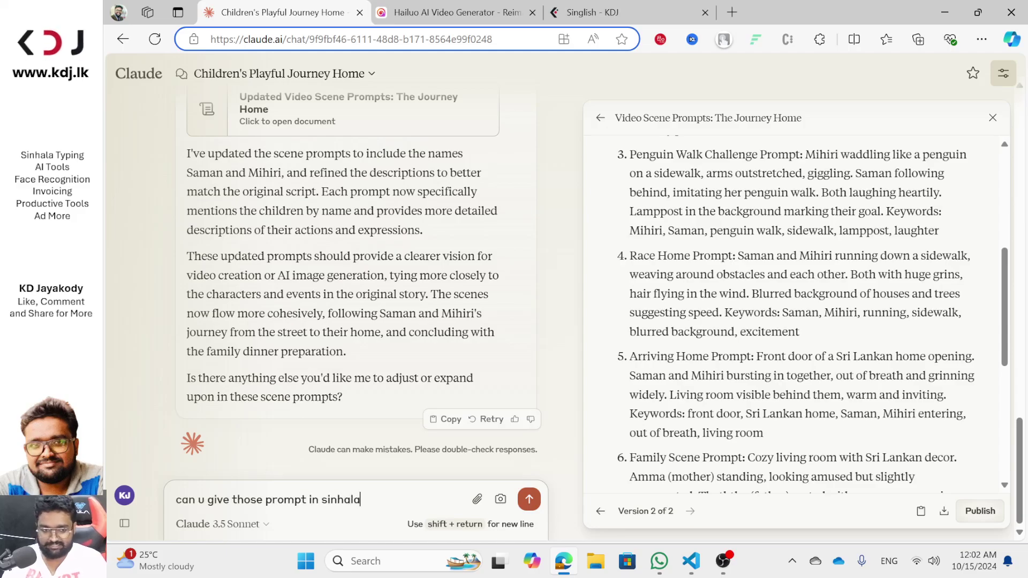
key(Return)
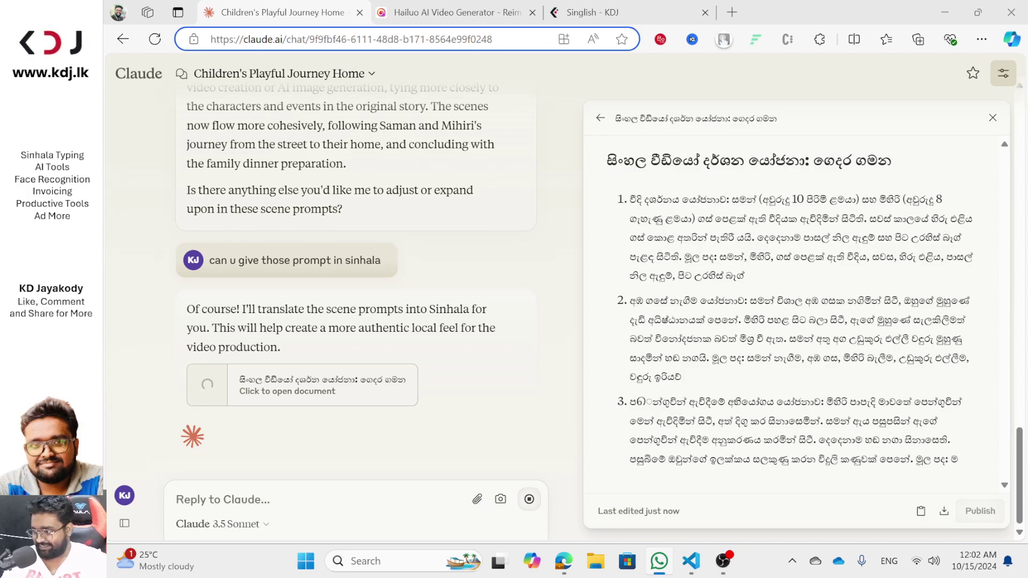
Step: Return to Hailuo AI, watch the finished street scene video alongside its prompt, and close the video view
click(511, 12)
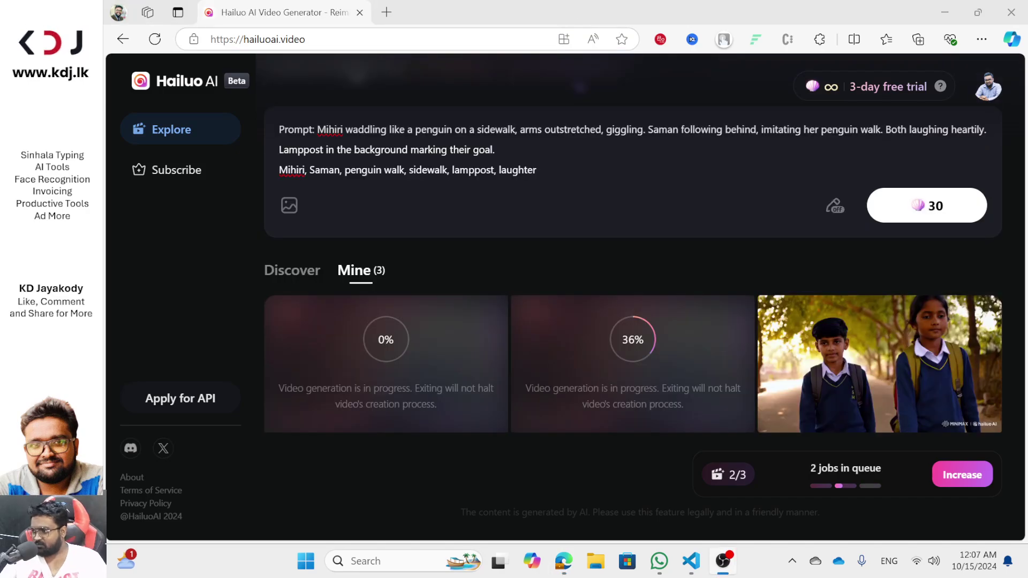
click(824, 348)
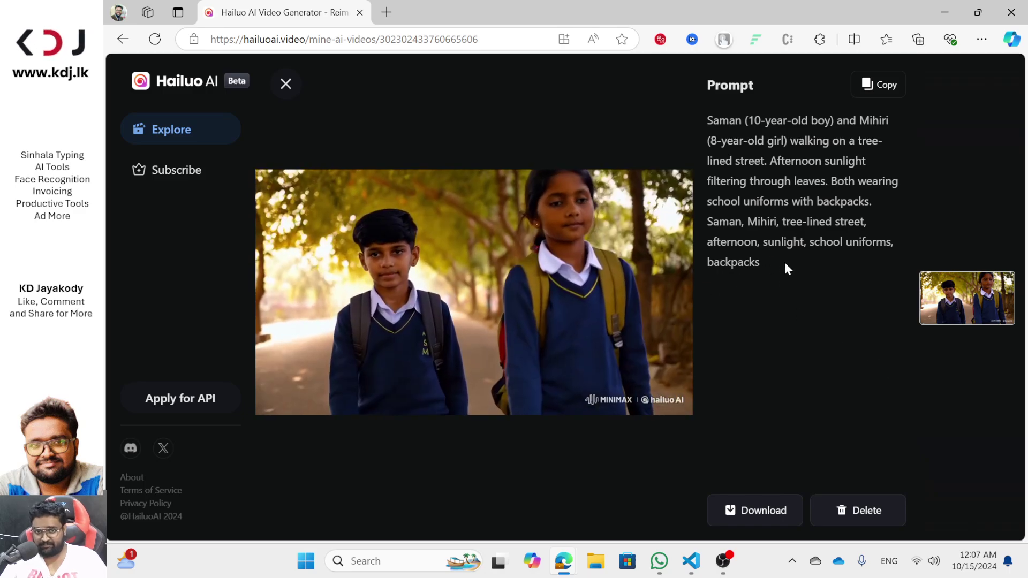
drag(782, 264, 696, 220)
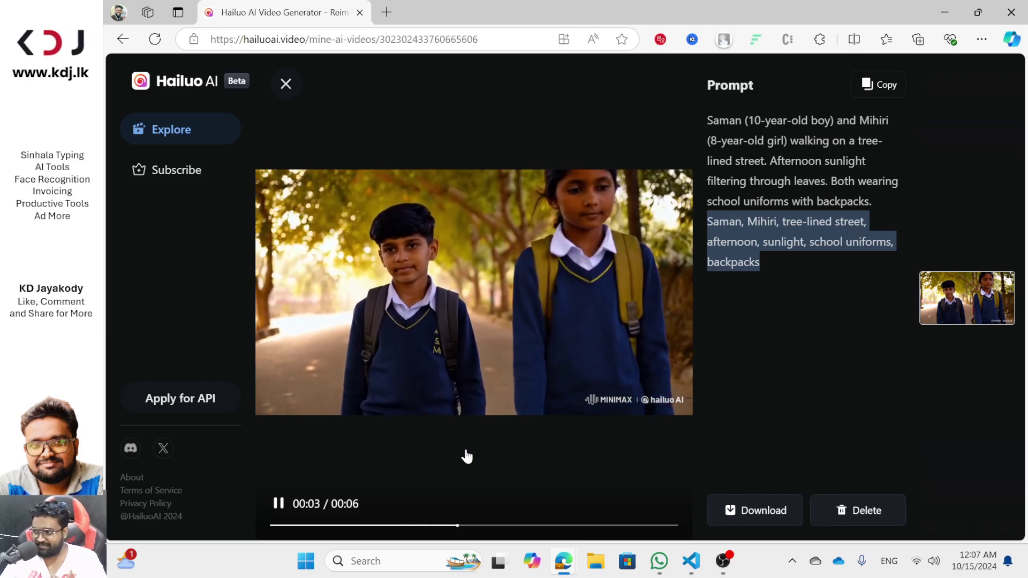
click(287, 89)
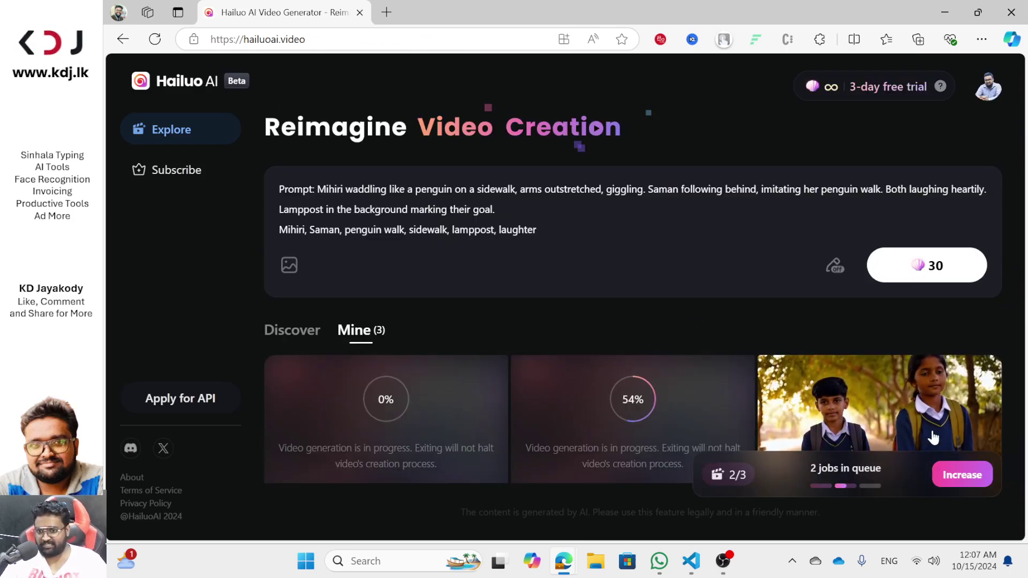
Step: Examine the generation progress of the queued videos and preview the street scene clip with its copyable prompt
scroll(881, 325, down, 1)
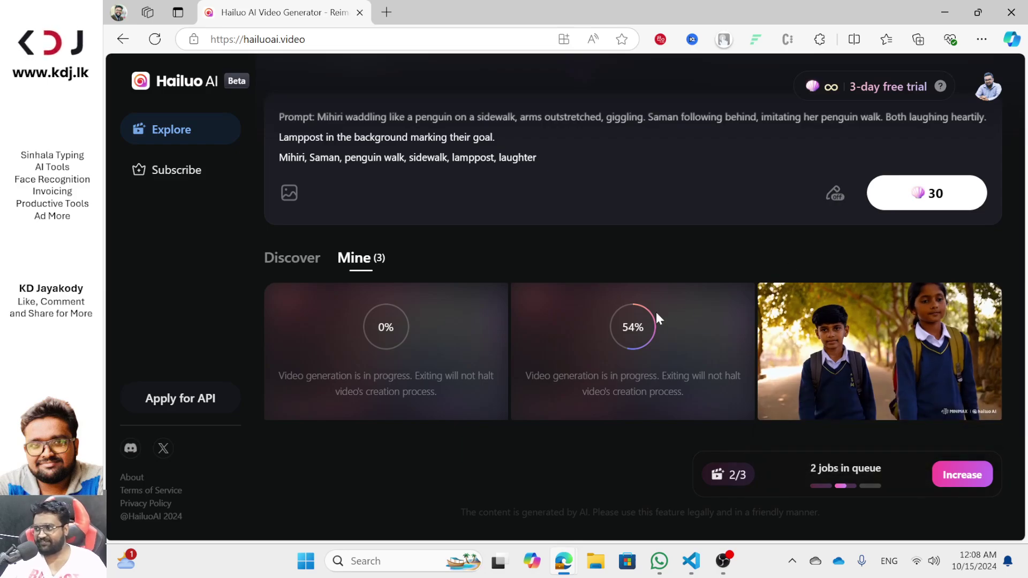
scroll(750, 300, up, 1)
scroll(789, 271, down, 1)
mouse_move(814, 308)
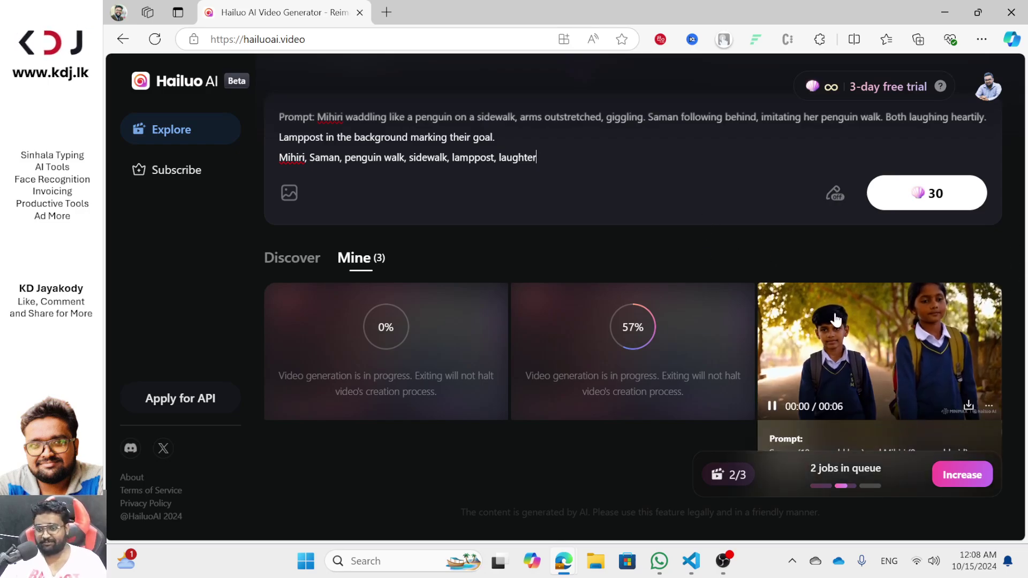
scroll(816, 353, down, 1)
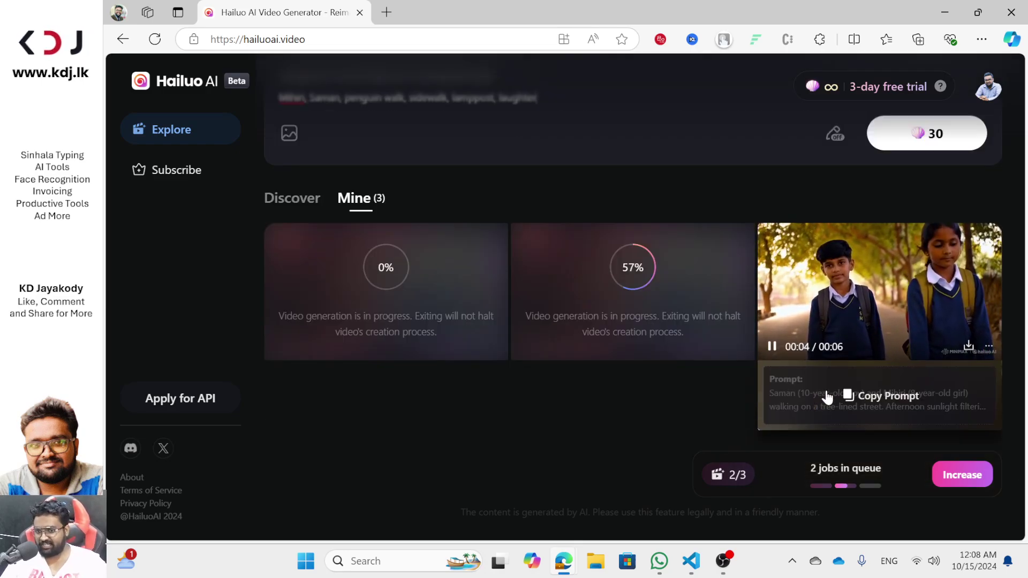
scroll(693, 179, up, 2)
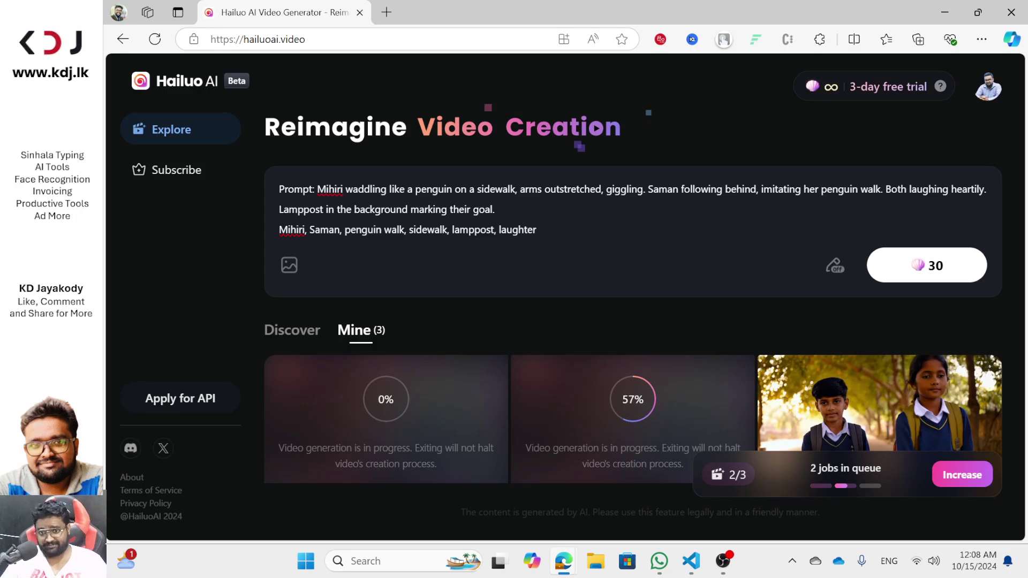
scroll(700, 258, down, 2)
mouse_move(840, 402)
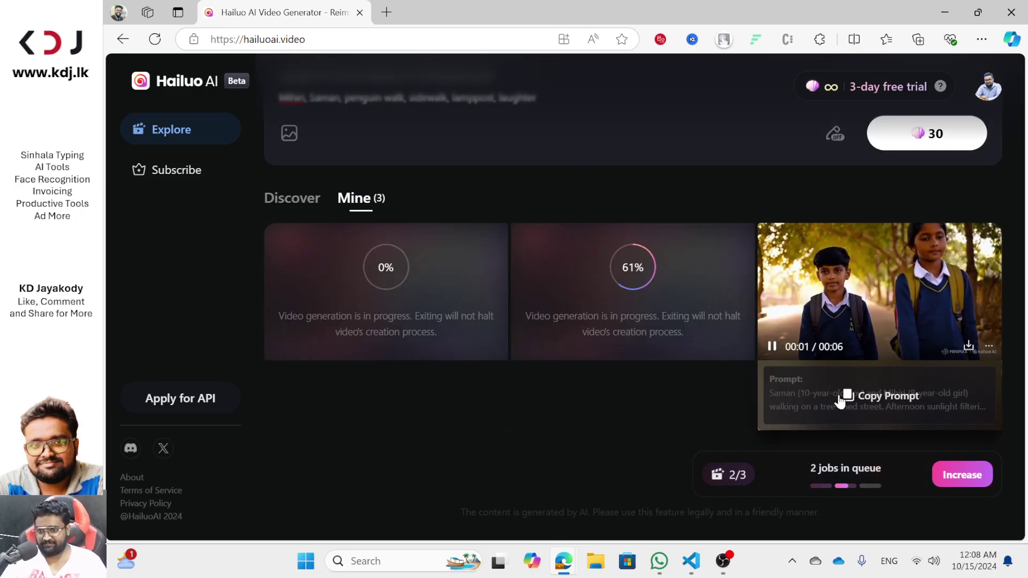
scroll(748, 294, up, 2)
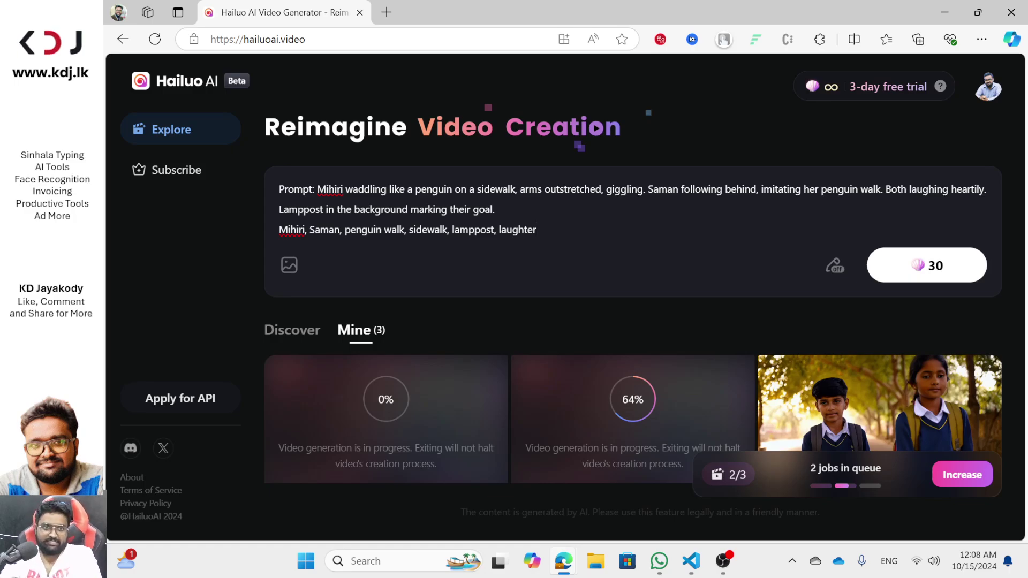
click(387, 39)
key(ctrl+c)
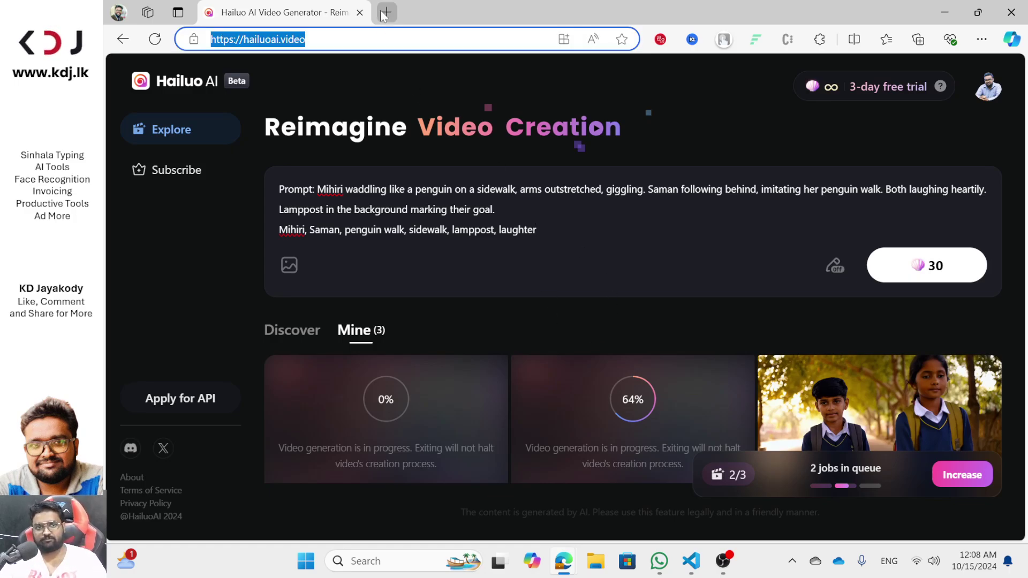
click(386, 12)
key(ctrl+v)
key(Return)
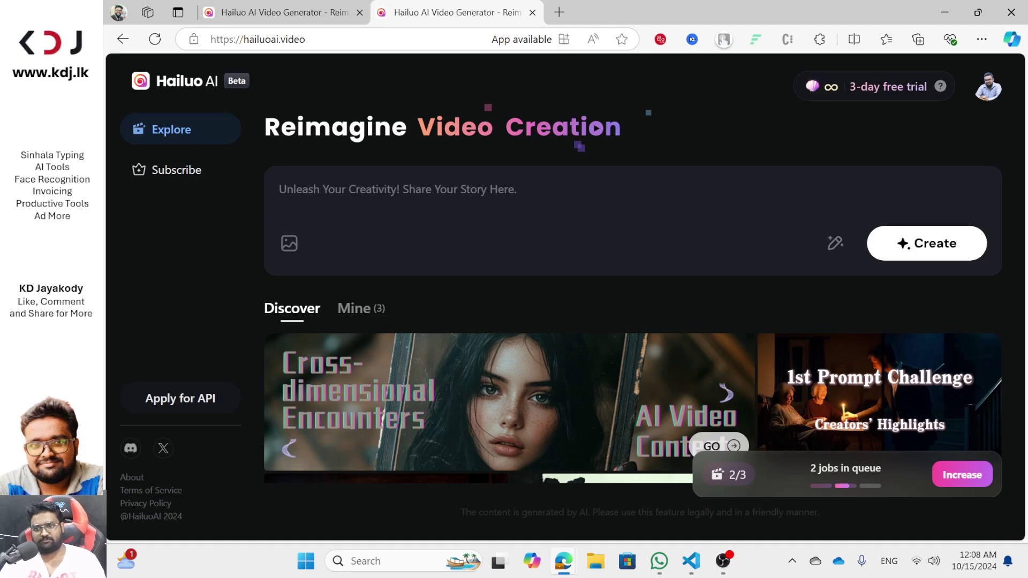
Step: Look over the account's itemized credit bills, then close them along with the extra tab
click(818, 90)
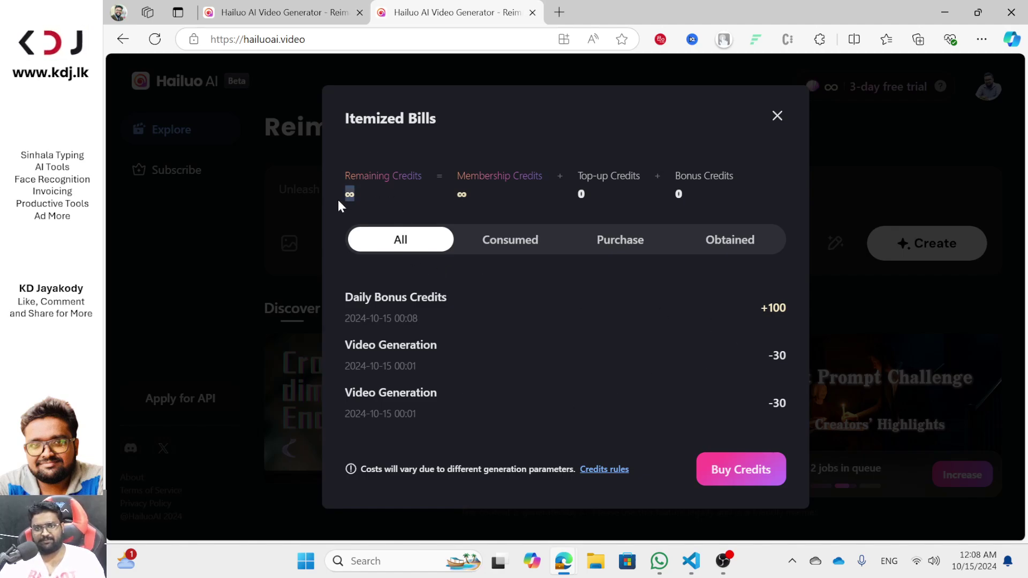
click(482, 240)
click(406, 251)
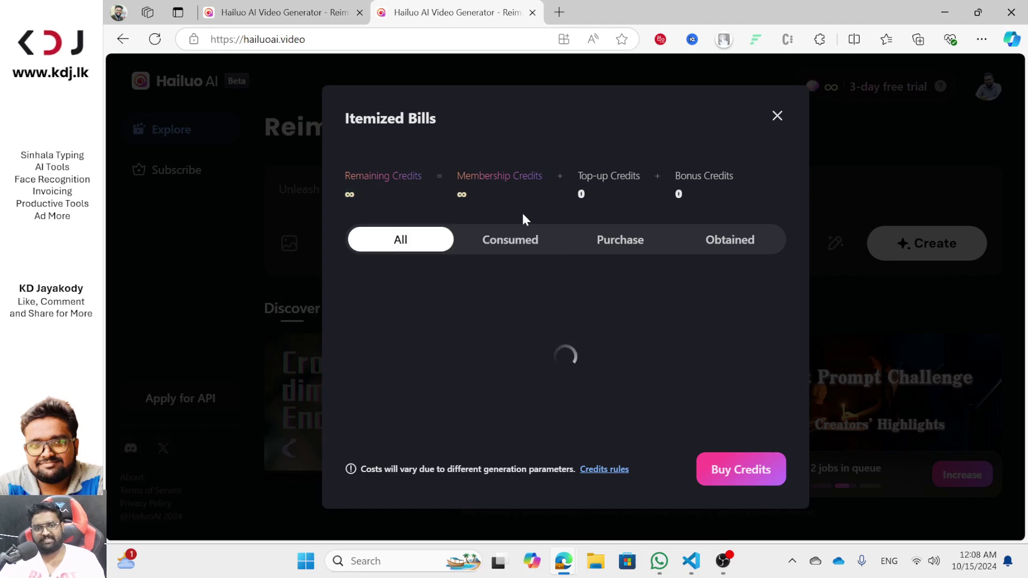
click(777, 116)
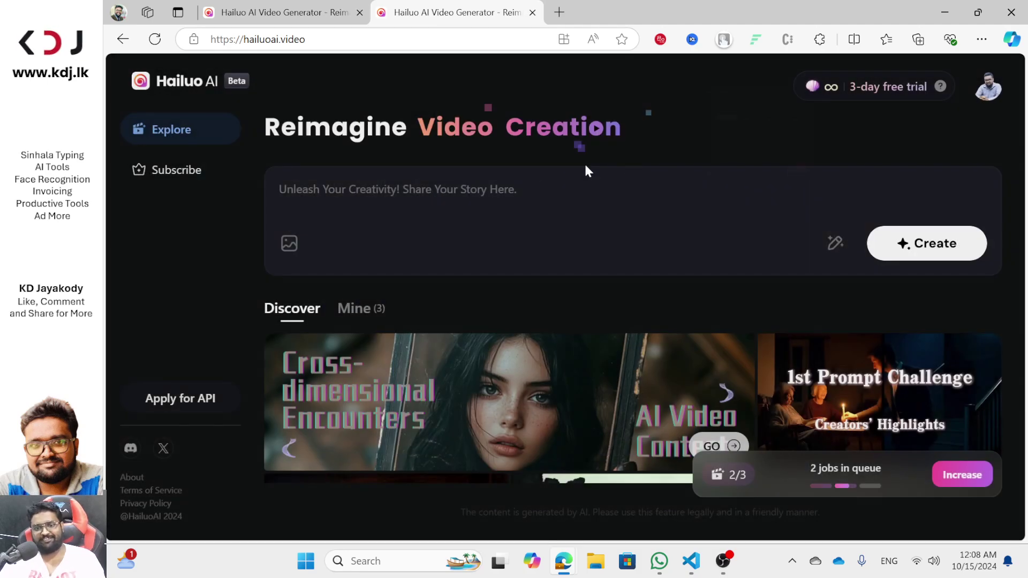
click(533, 12)
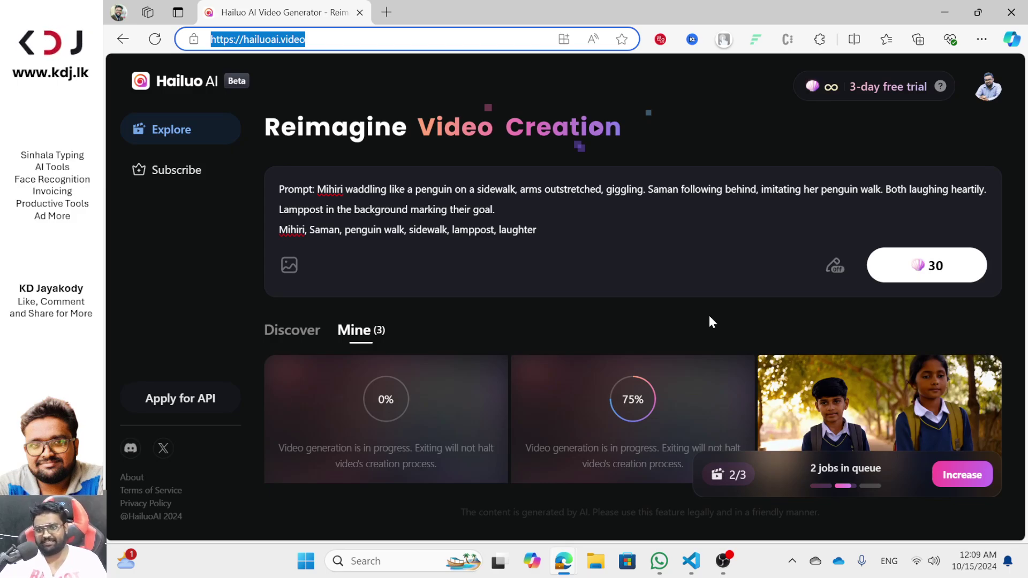
Step: Clear the penguin walk prompt from the video creation box
click(720, 264)
key(ctrl+a)
key(BackSpace)
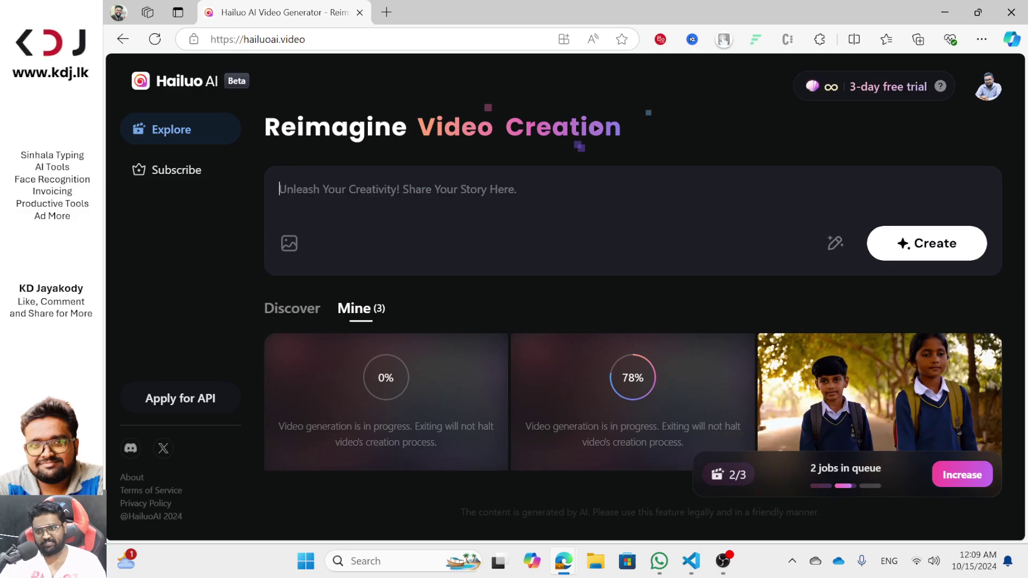
key(ctrl+l)
key(ctrl+c)
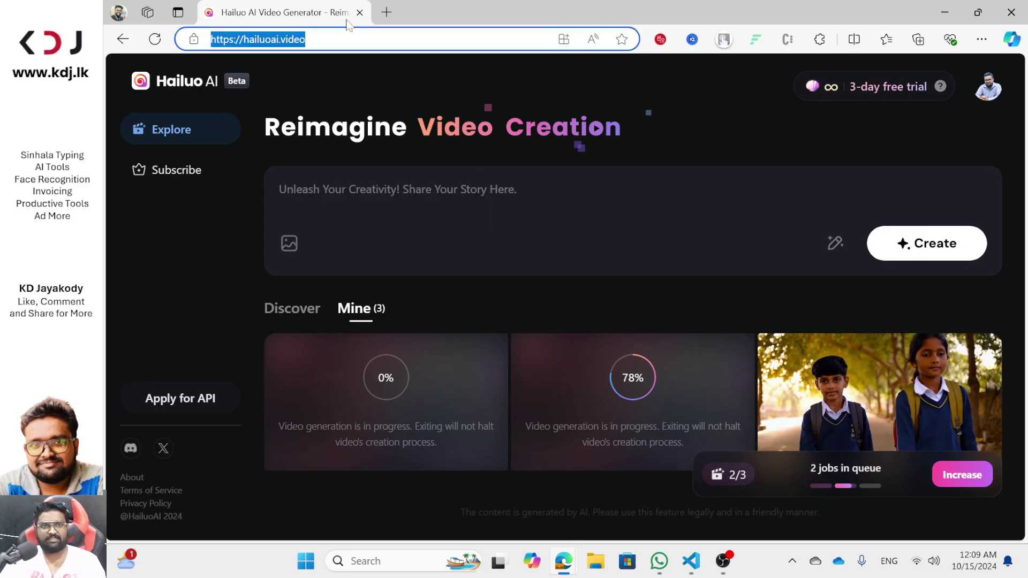
click(386, 12)
key(ctrl+v)
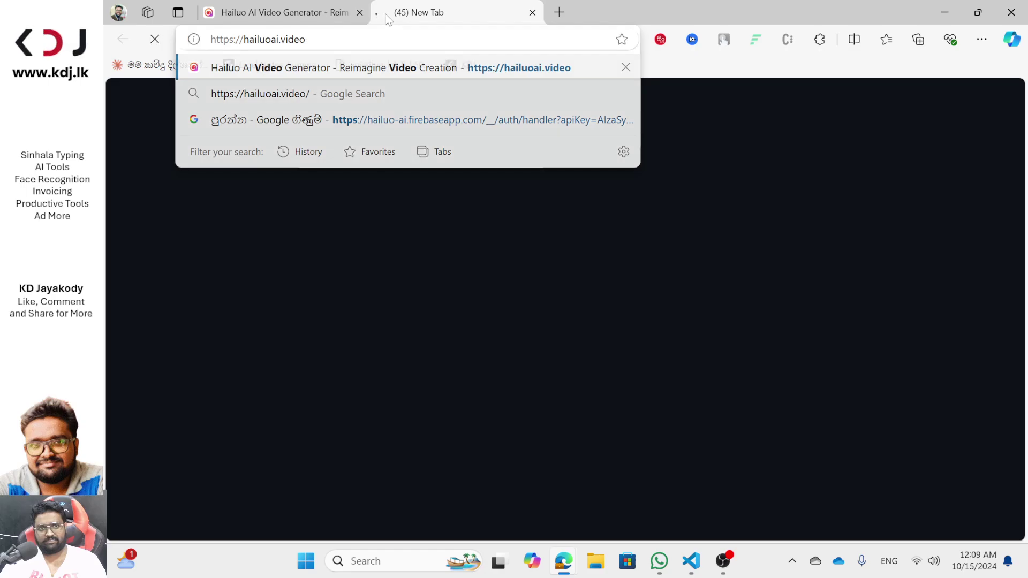
key(Return)
key(ctrl+v)
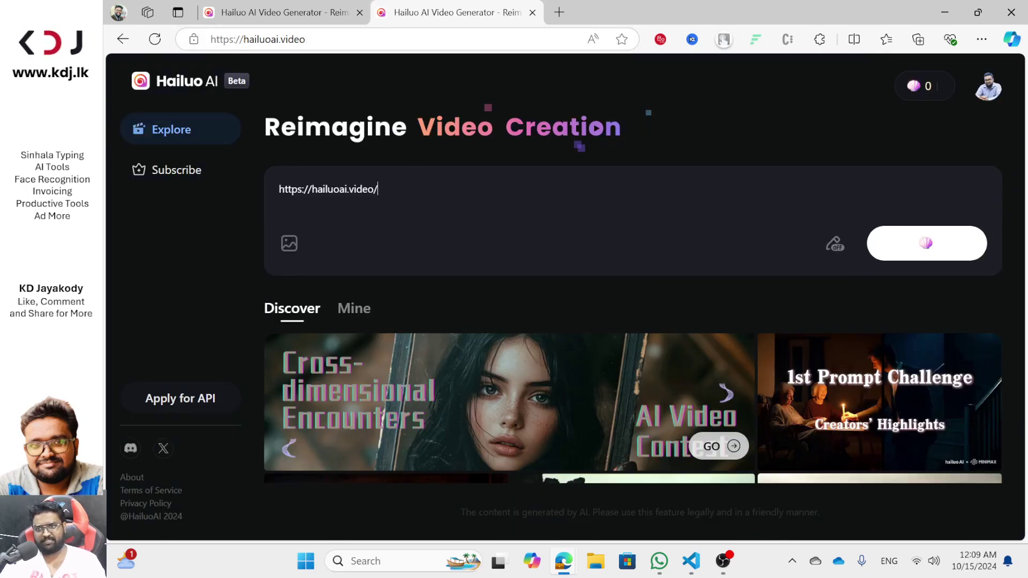
key(ctrl+w)
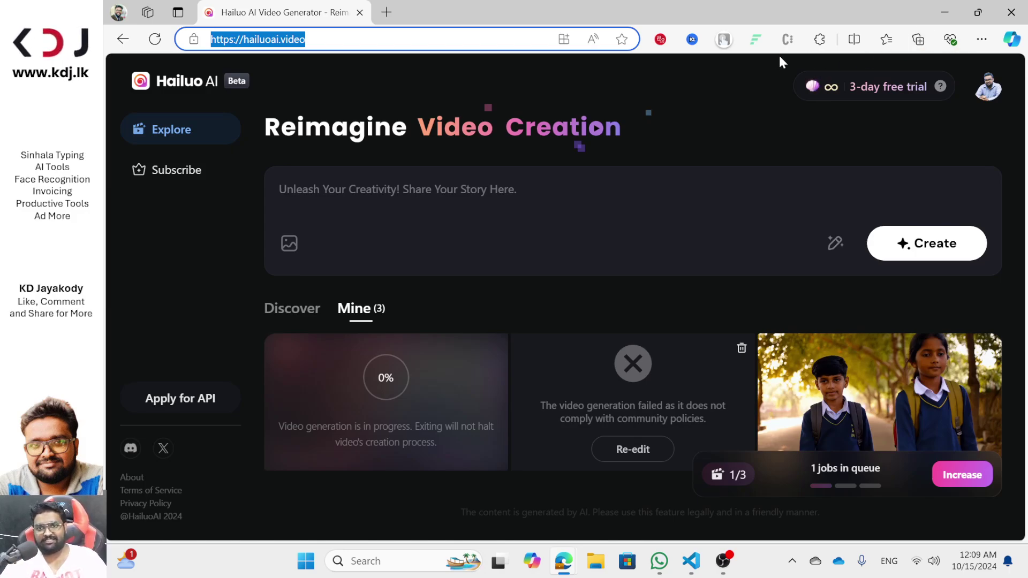
Step: Read the failure notice on the middle video and check the generation progress of the penguin walk video
click(733, 80)
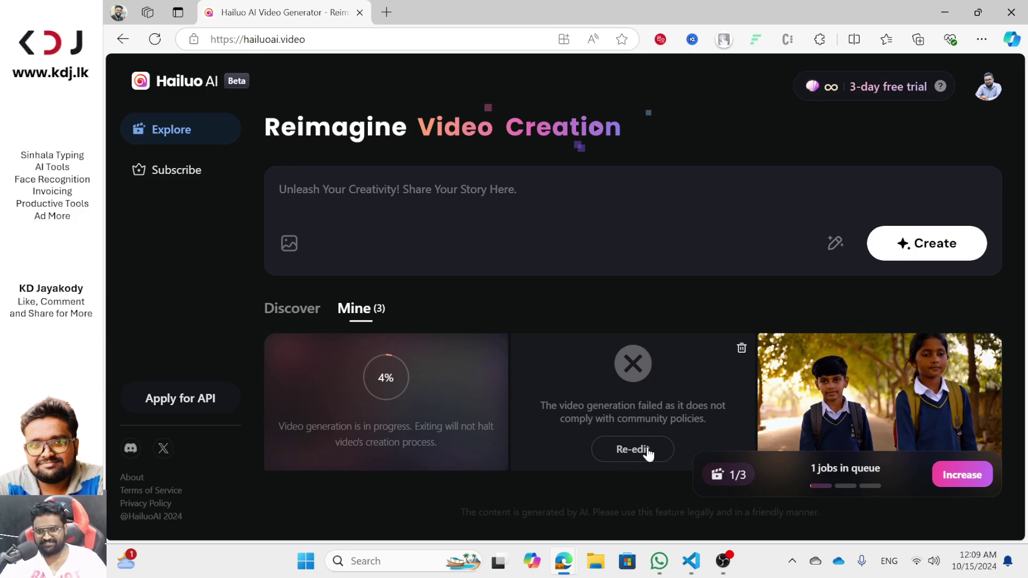
drag(559, 406, 616, 419)
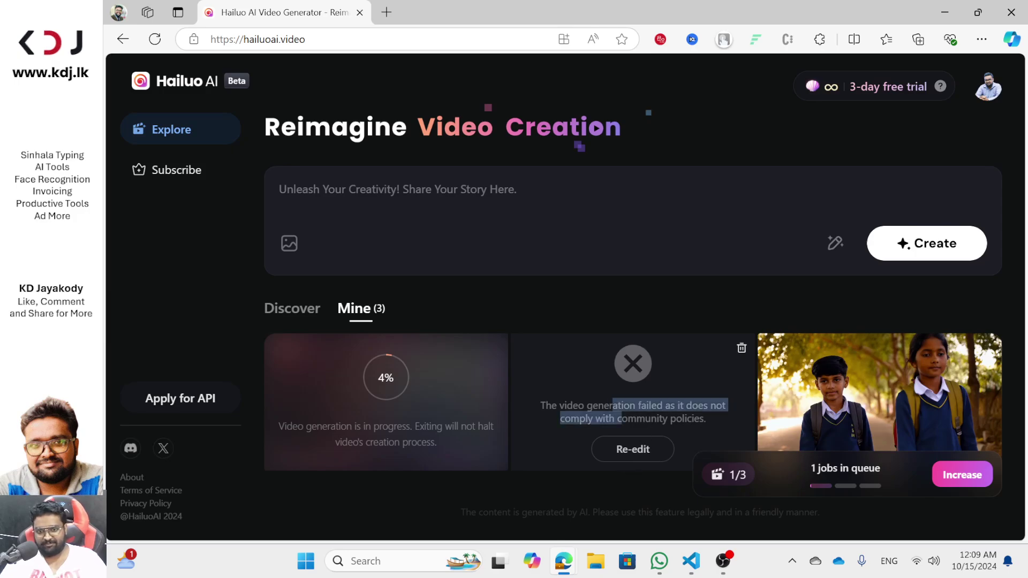
click(650, 257)
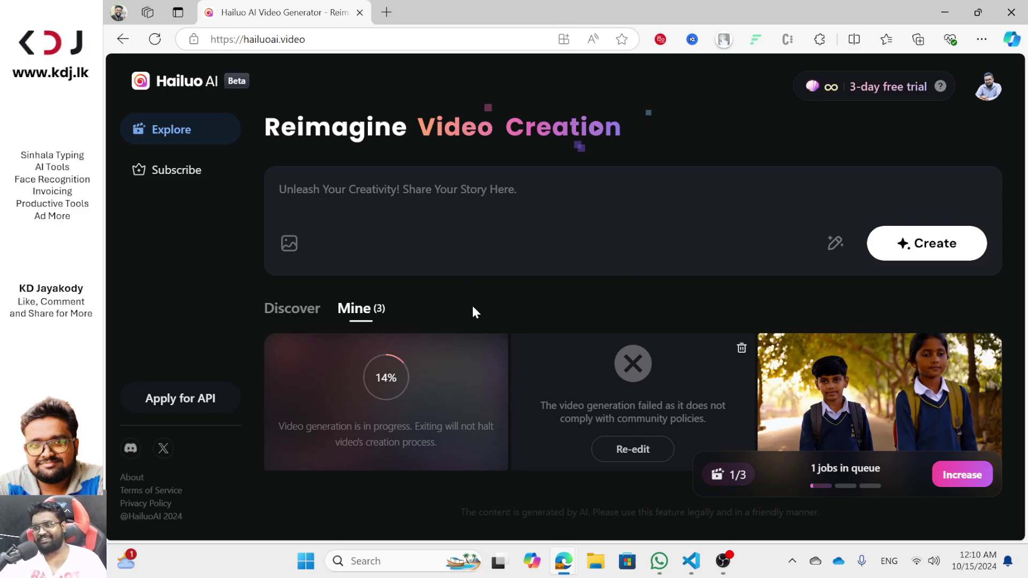
scroll(493, 303, down, 2)
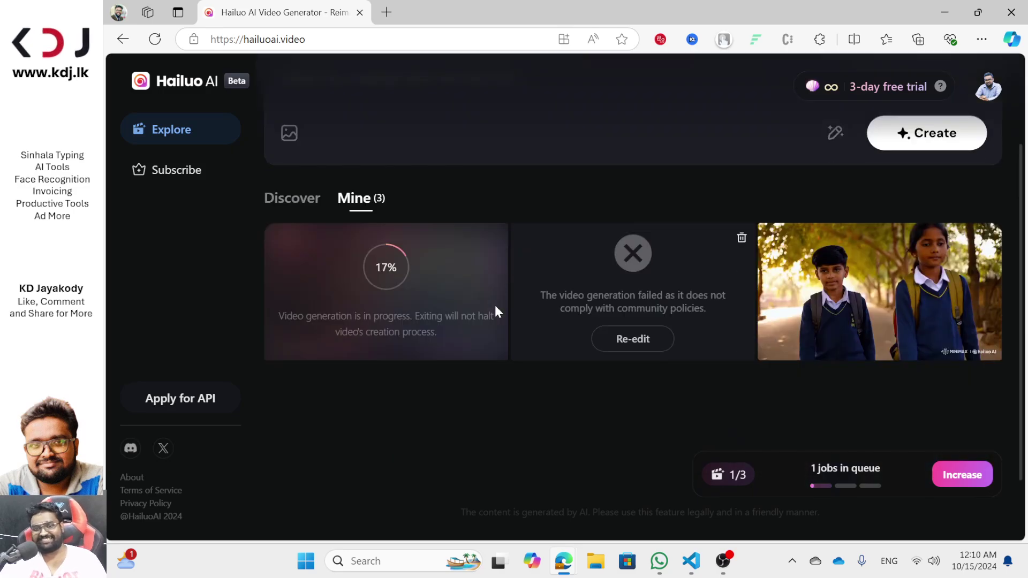
scroll(493, 303, up, 2)
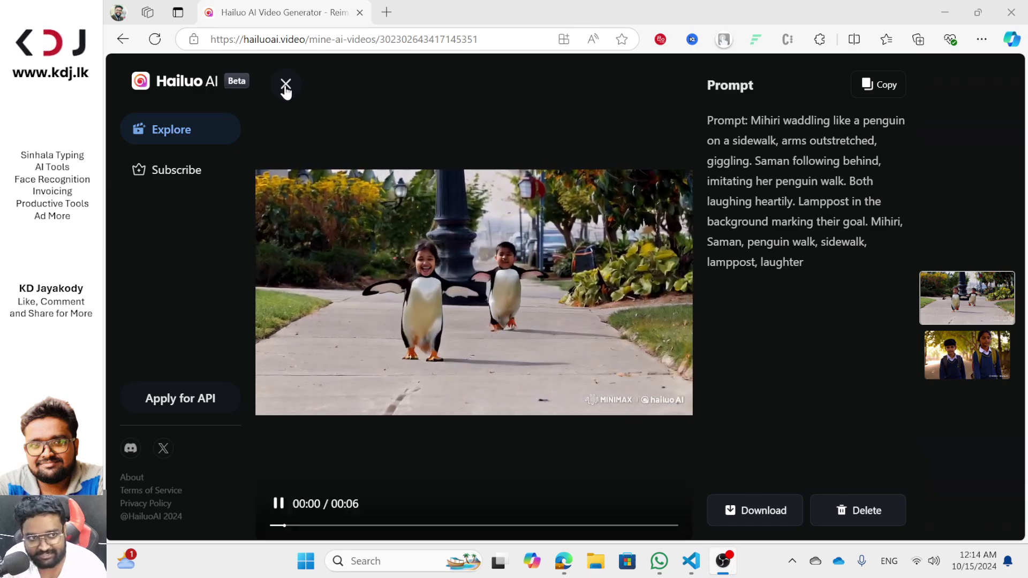
Step: Close the finished penguin walk video view and return to the empty prompt box
click(271, 88)
key(Escape)
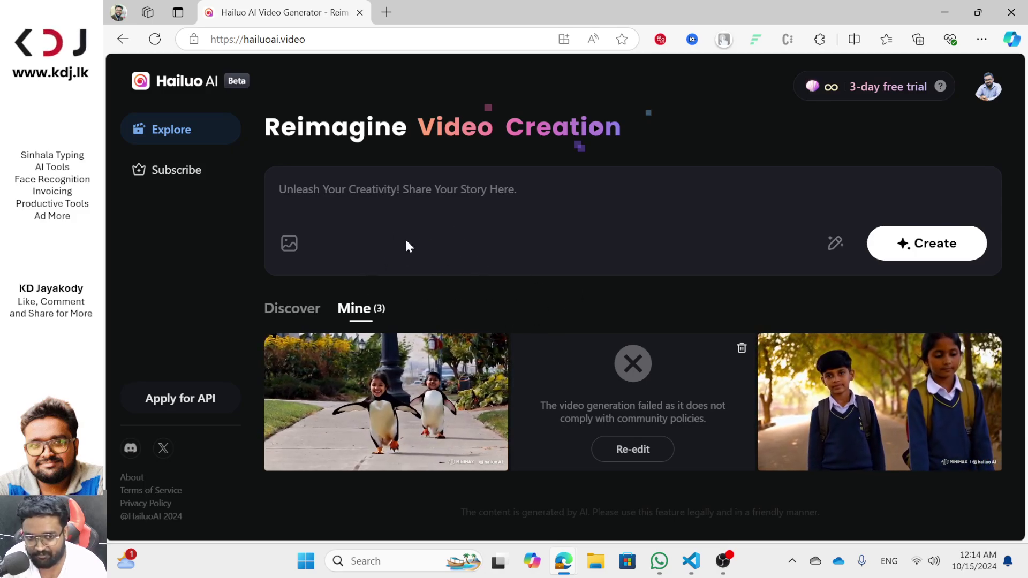
click(375, 235)
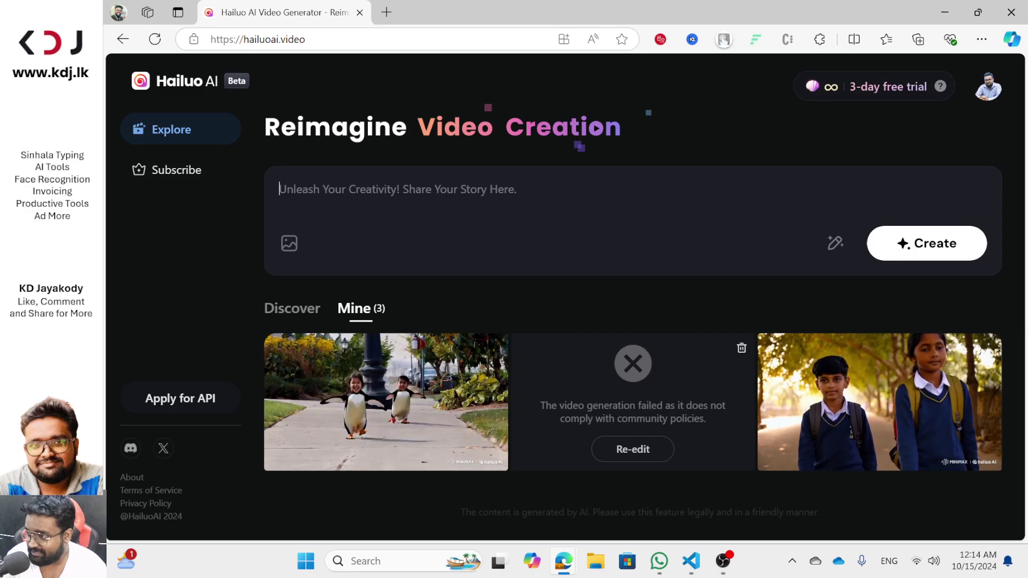